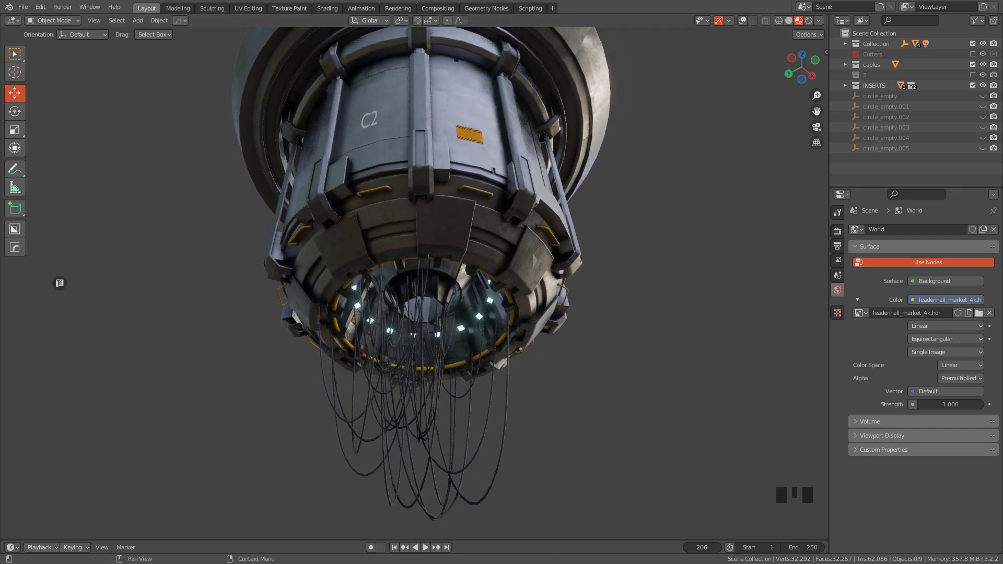
- Add a plane at the world origin and merge all its vertices at the center into a single vertex
middle_drag(719, 330, 728, 322)
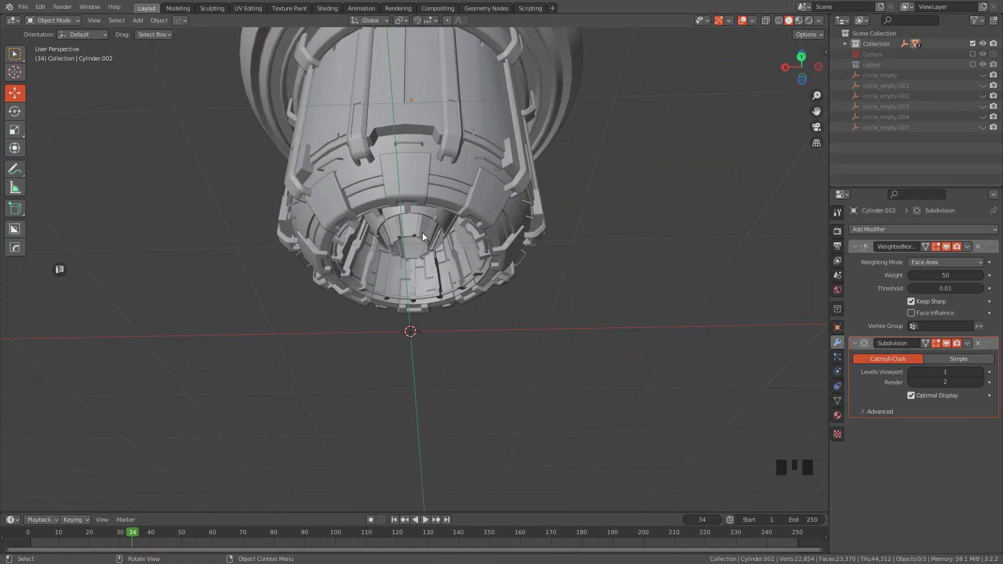
key(shift+a)
mouse_move(417, 292)
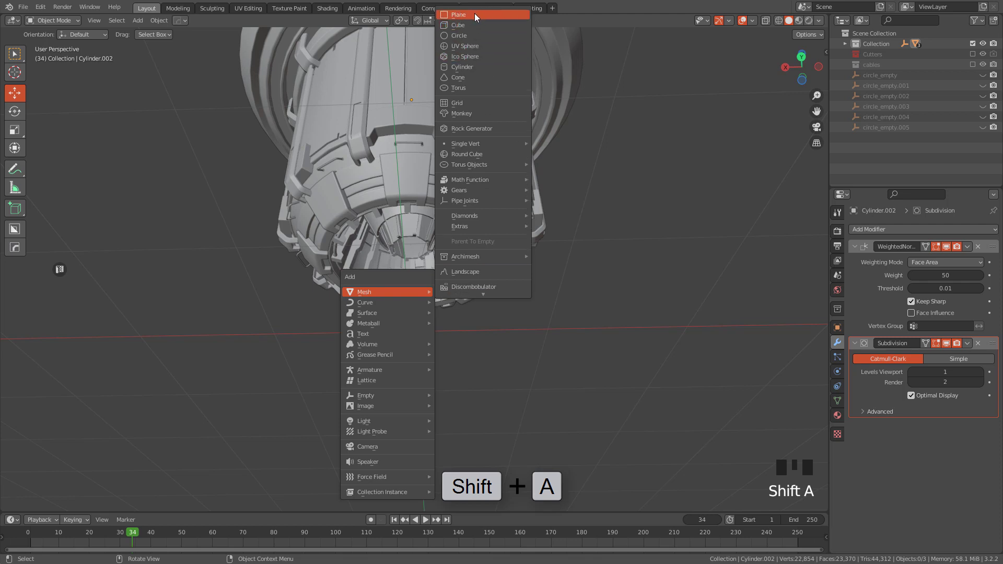
click(476, 14)
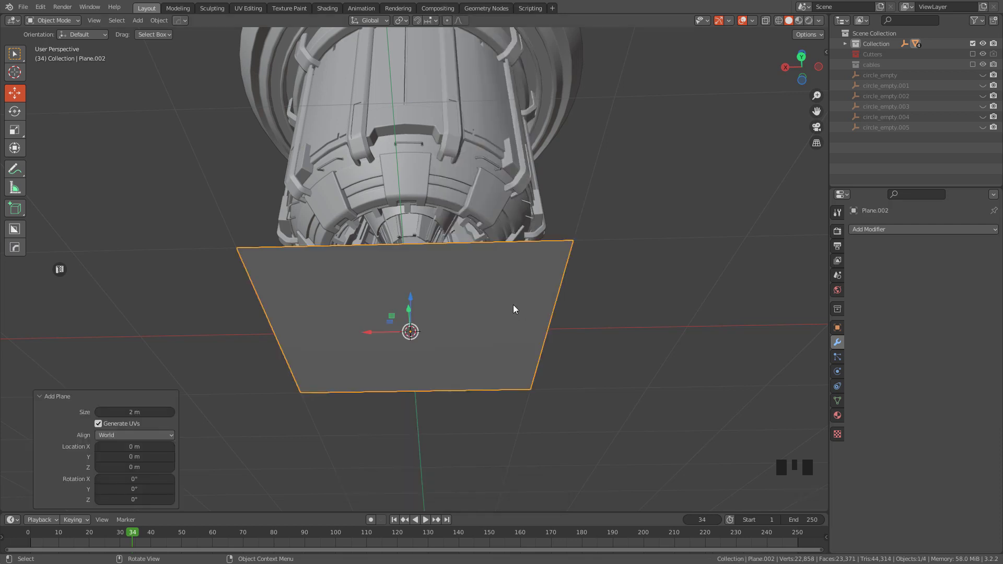
key(Tab)
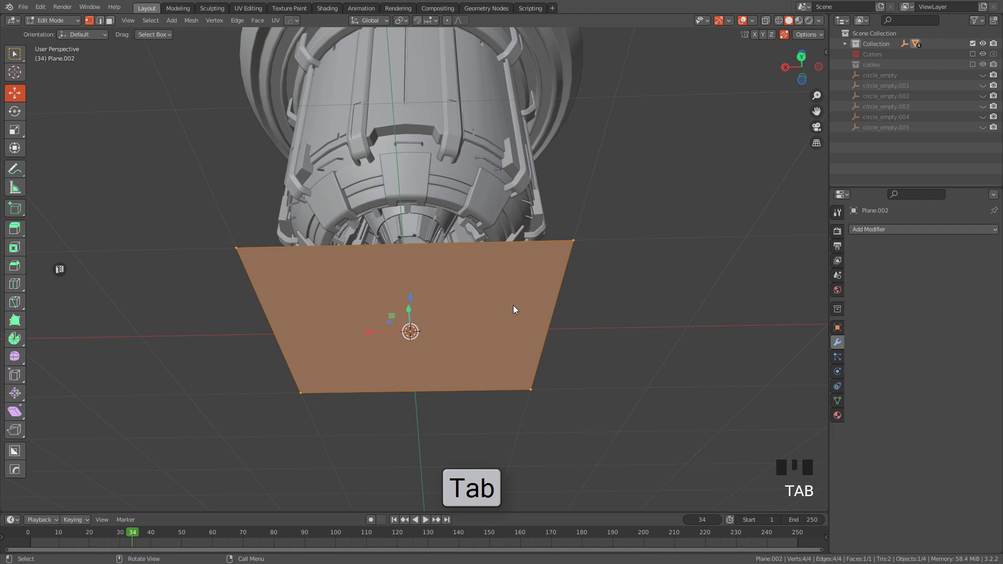
key(m)
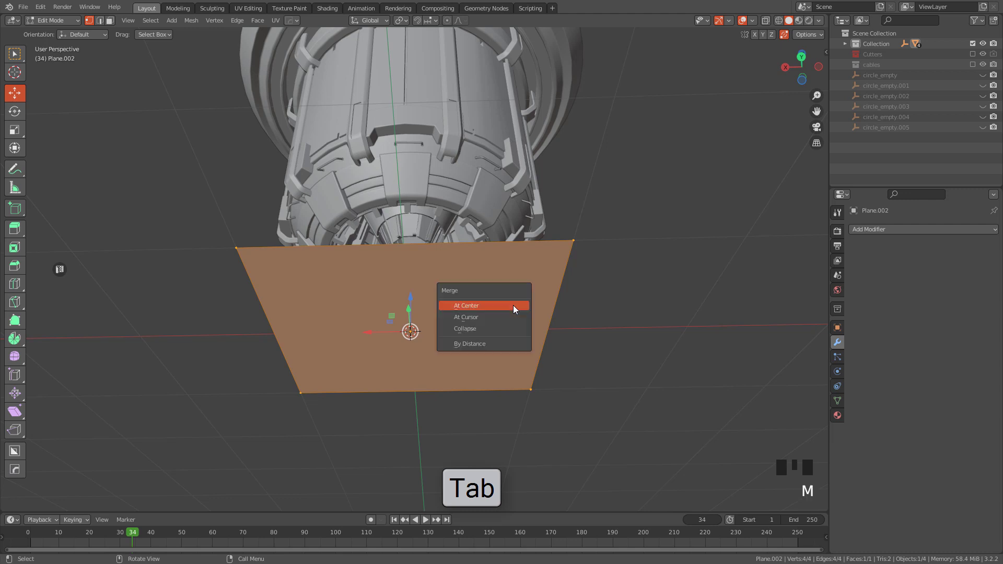
click(469, 306)
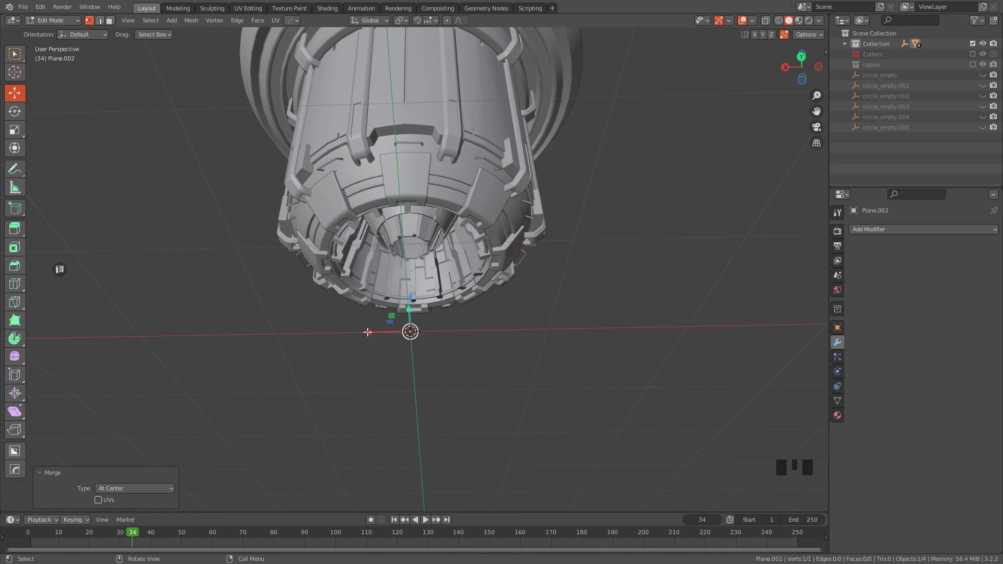
- Move the vertex about -1.01 m along X and extrude it about 2.01 m along positive X to form a straight edge
drag(368, 332, 508, 328)
middle_drag(508, 328, 544, 340)
key(KP_4)
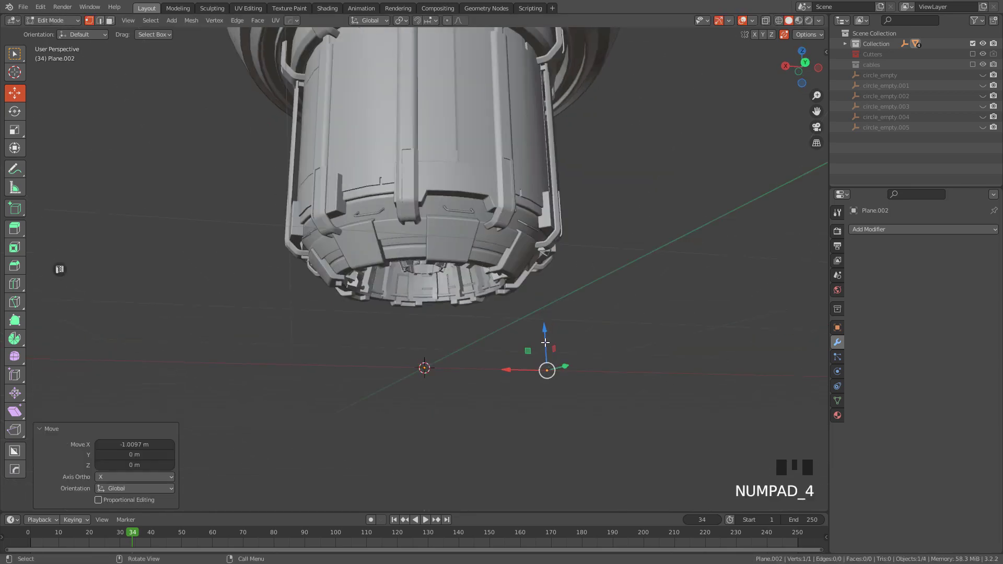
key(KP_1)
shift+middle_drag(454, 369, 410, 343)
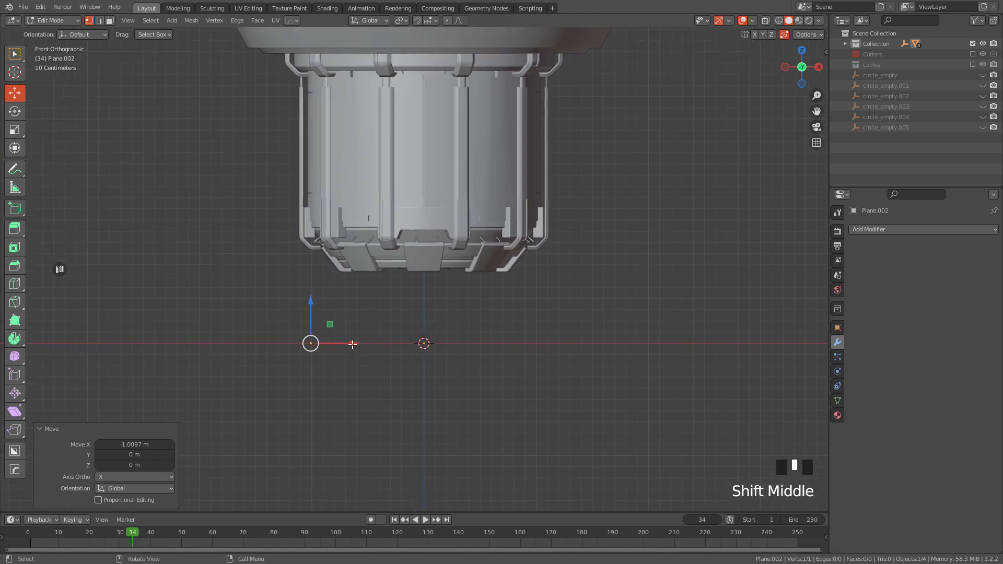
key(e)
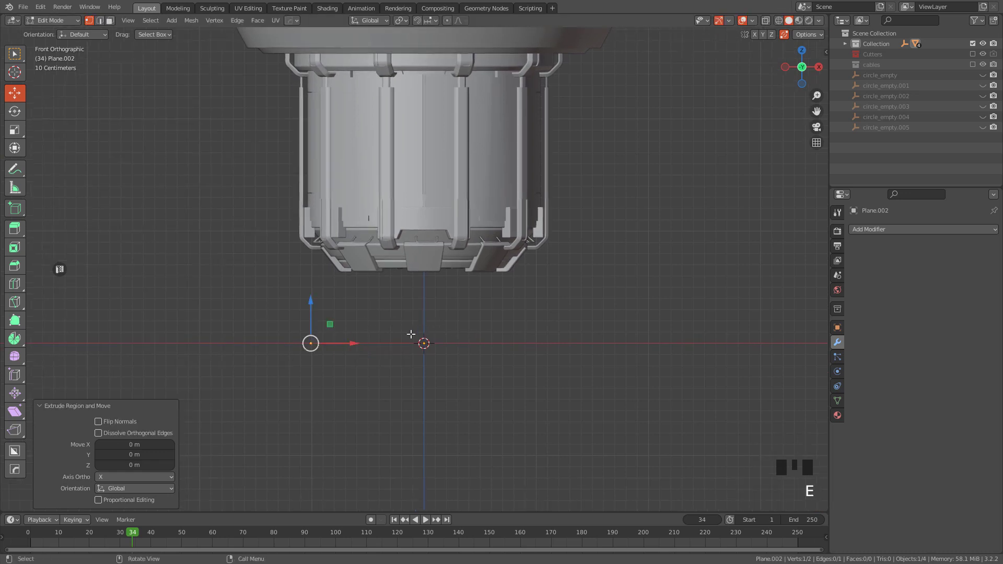
drag(350, 343, 562, 333)
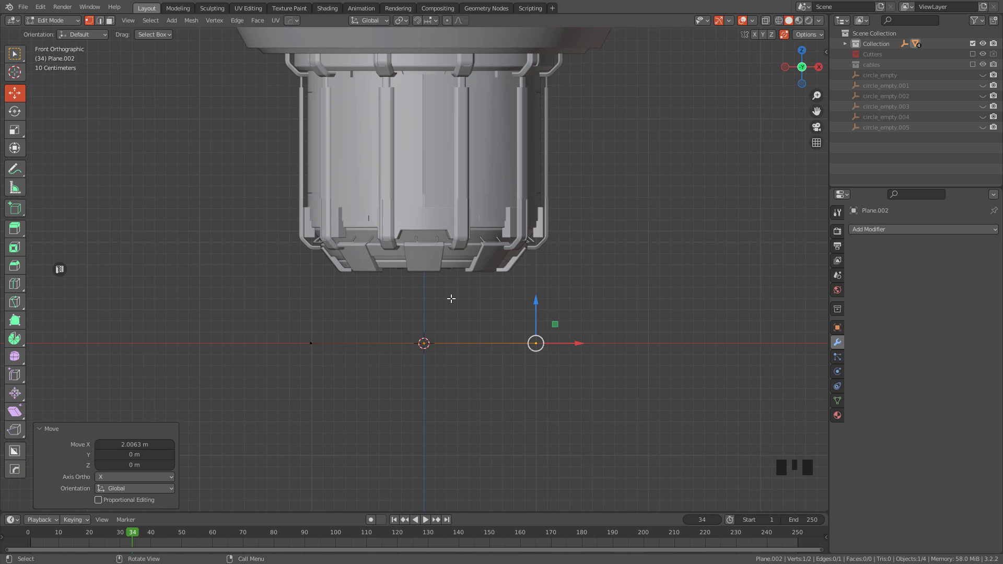
- Subdivide the whole edge with 10 cuts
key(a)
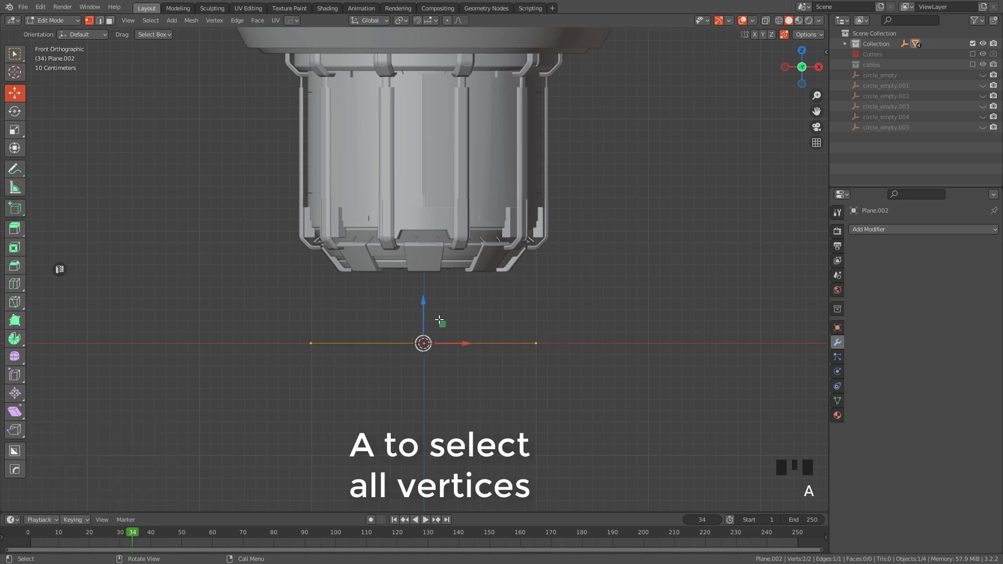
right_click(366, 345)
click(312, 318)
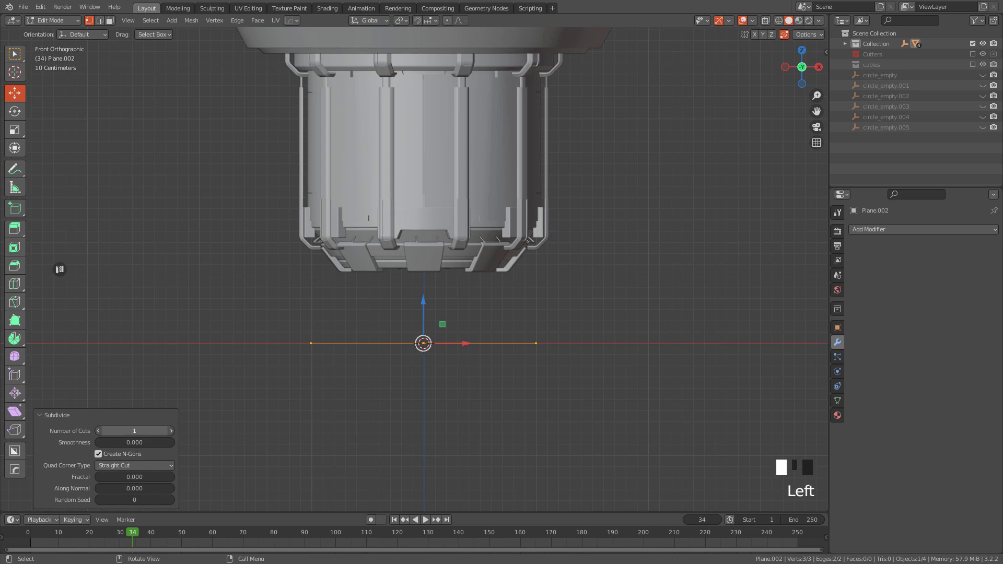
drag(134, 431, 173, 431)
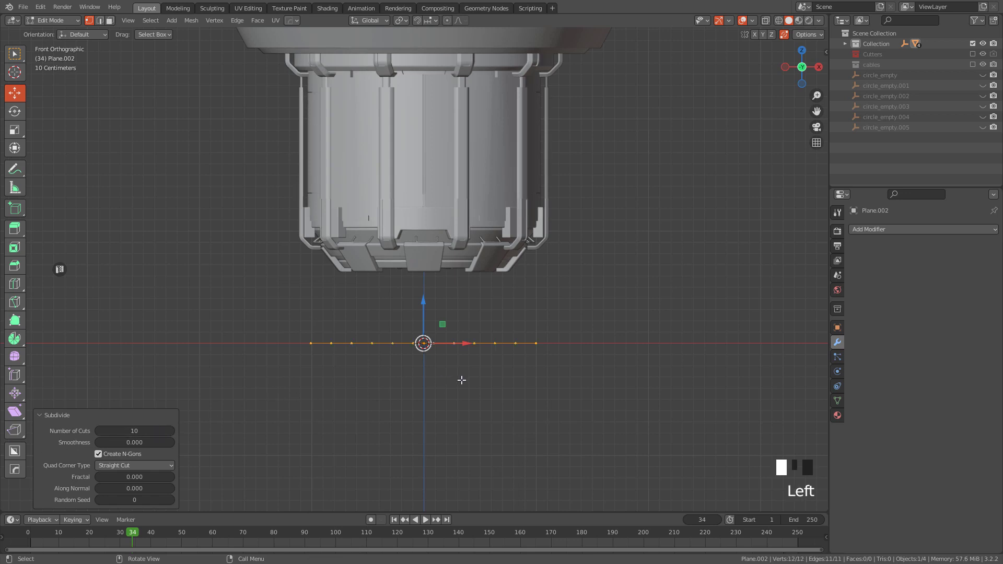
- Assign the two end vertices of the line to a new vertex group and return to Object Mode
click(537, 339)
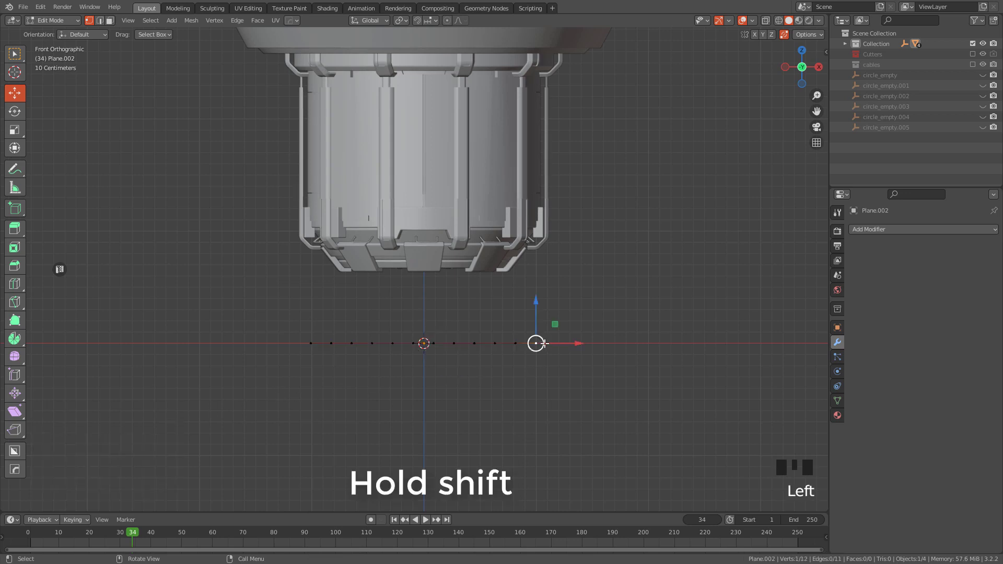
shift+click(307, 346)
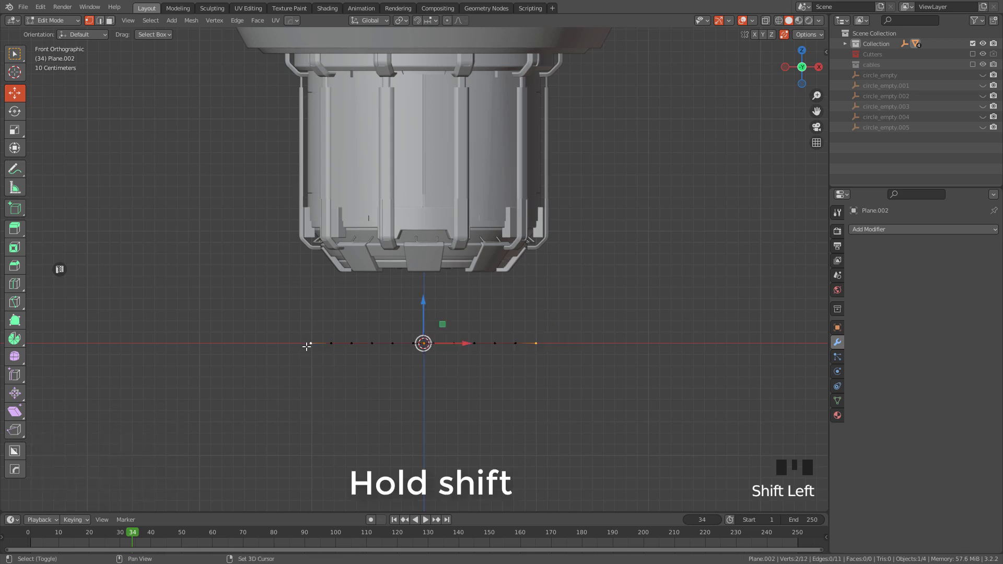
click(838, 400)
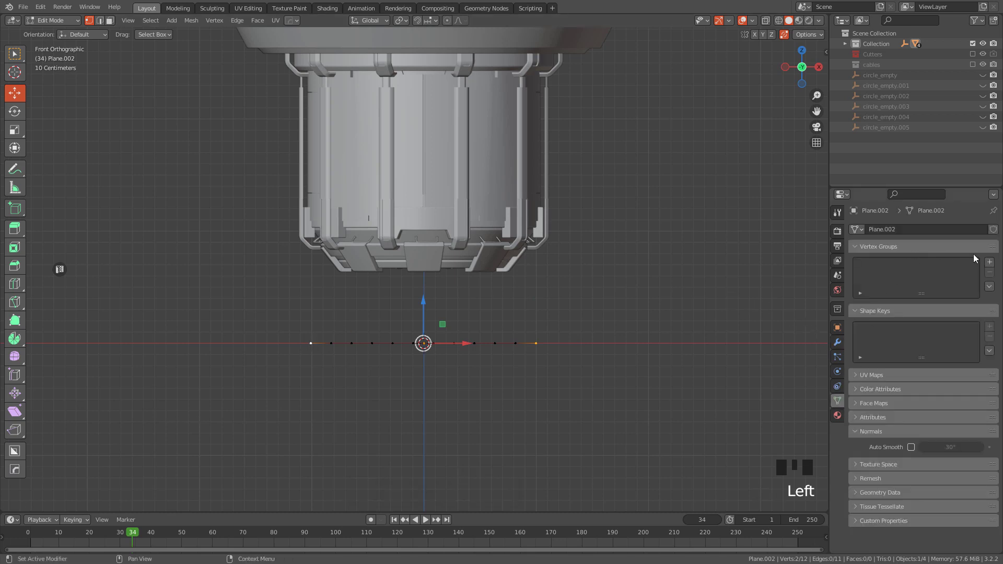
click(990, 263)
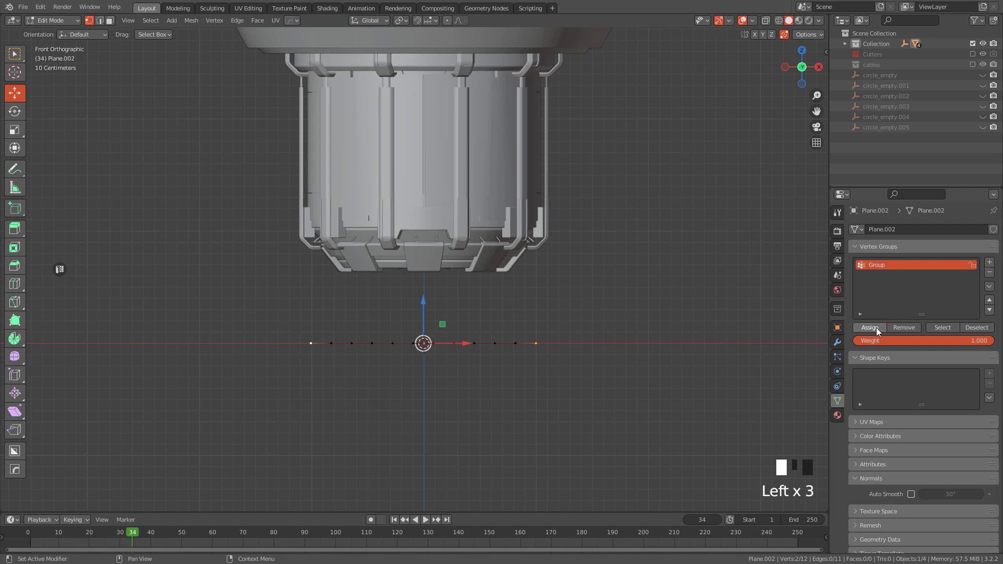
key(Tab)
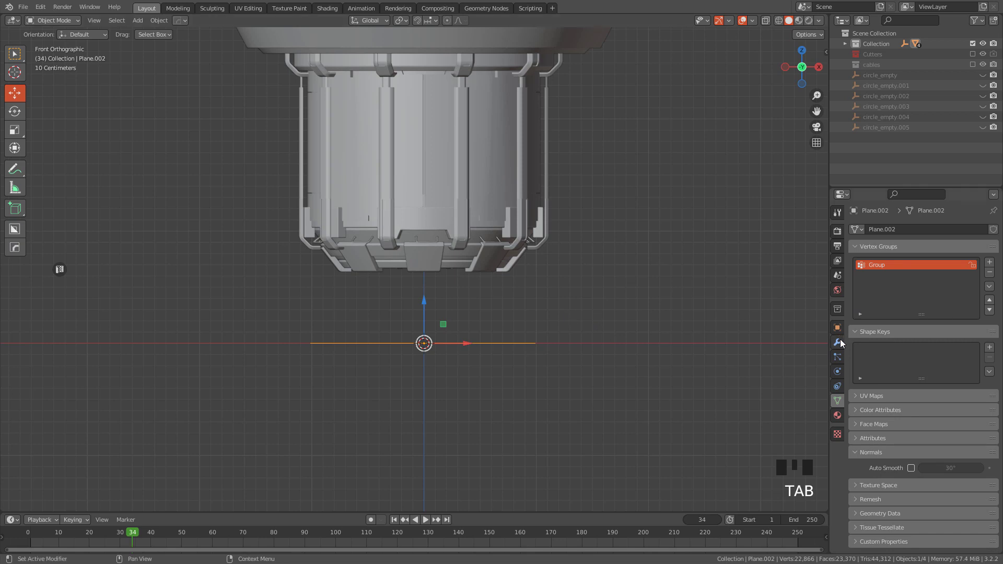
- Add a Cloth modifier to the line object
click(839, 343)
click(883, 229)
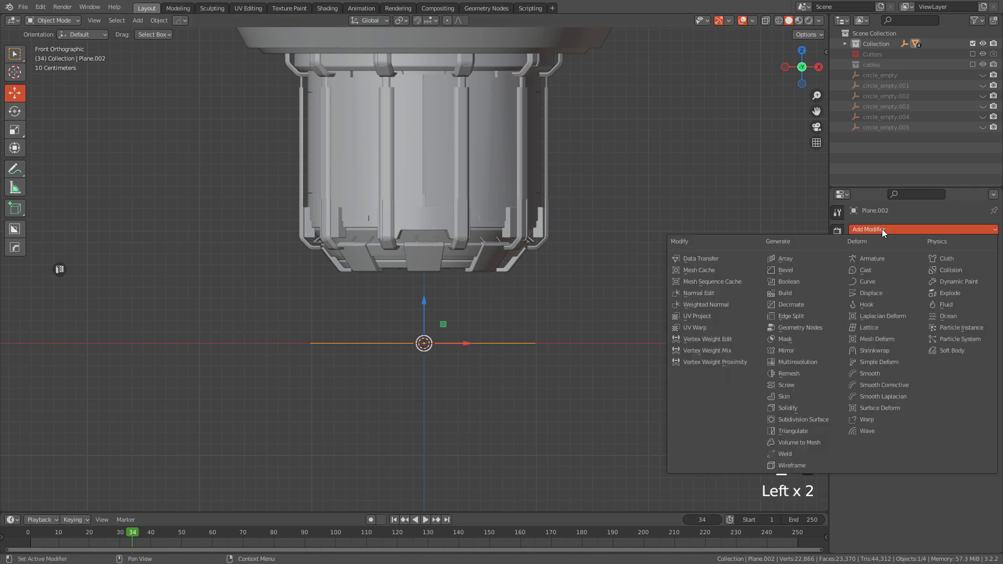
click(935, 255)
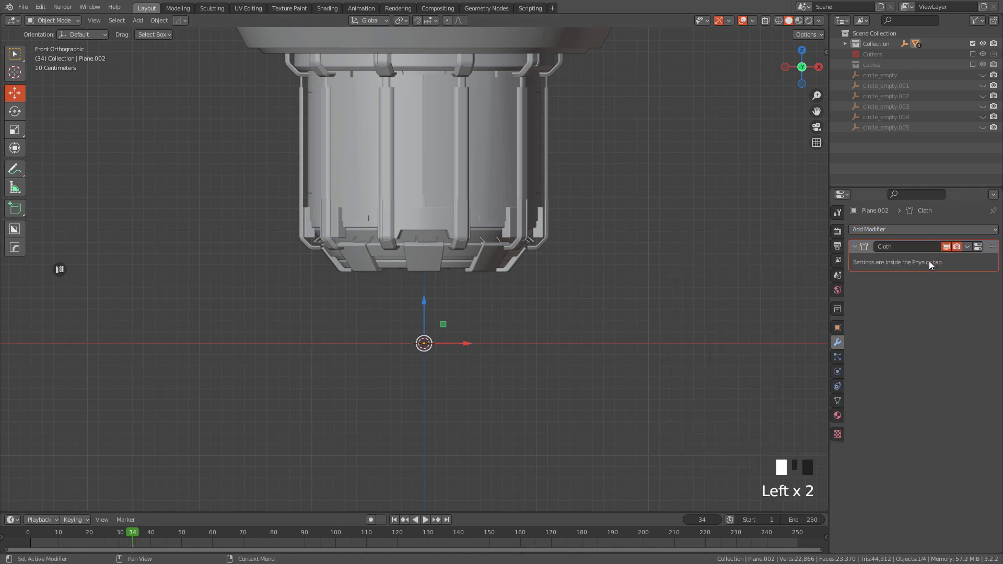
- Set the cloth's quality steps to 8, vertex mass to about 6.63 kg and tension stiffness to about 0.47
click(838, 387)
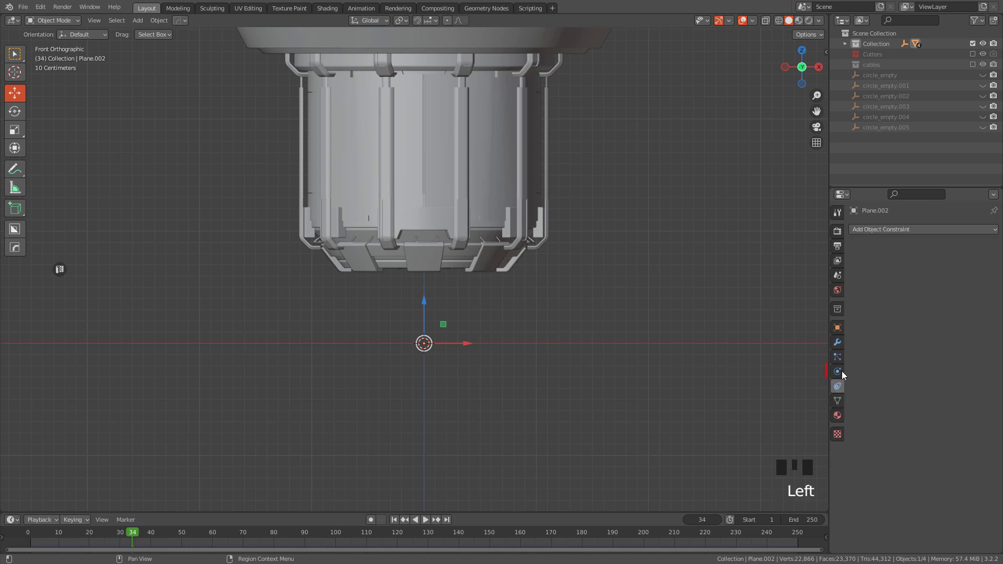
click(838, 371)
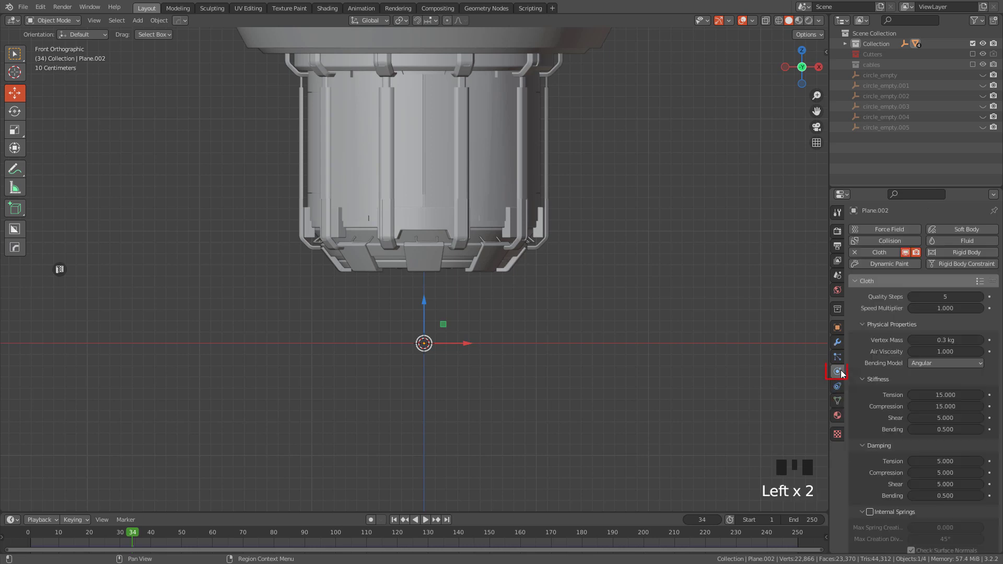
click(980, 297)
click(980, 297)
click(981, 297)
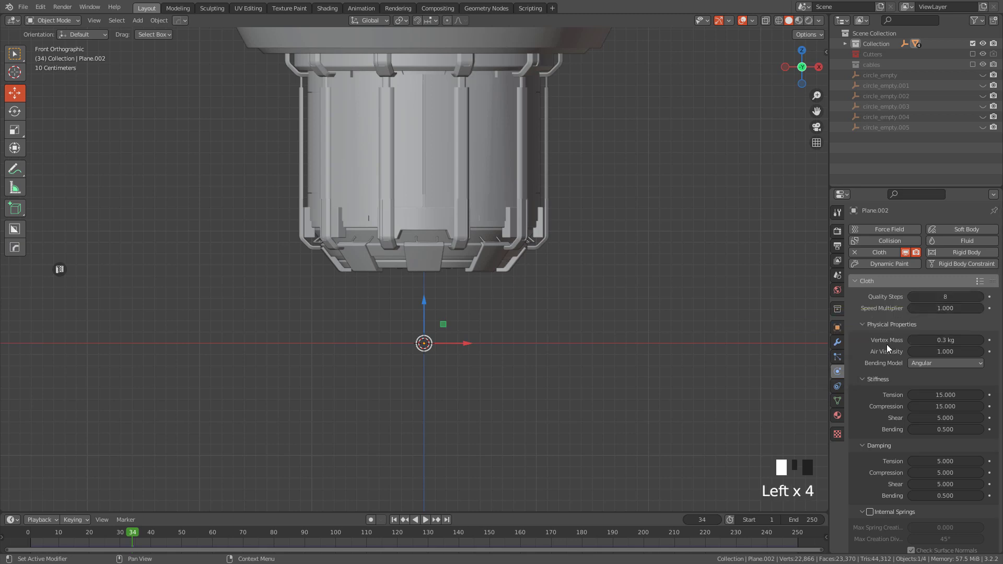
shift+drag(925, 340, 970, 340)
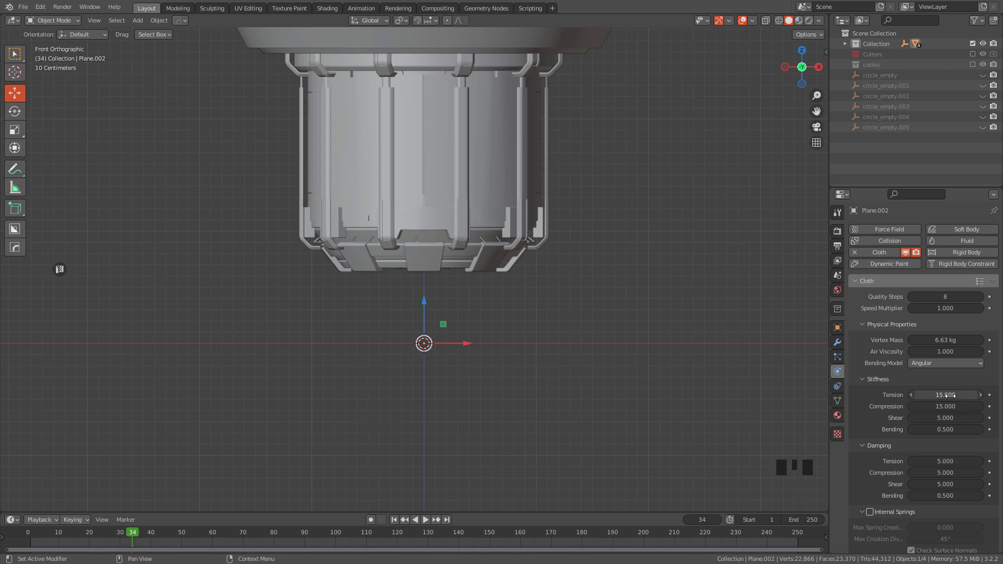
drag(950, 395, 864, 453)
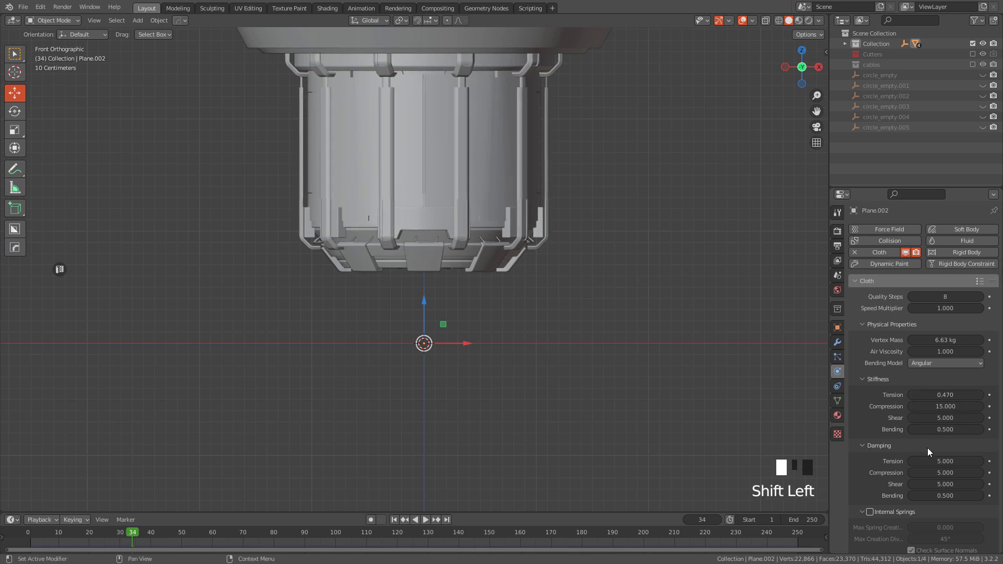
- Pin the cloth's end points by choosing the vertex group "Group" as the pin group in its shape settings
scroll(880, 421, down, 16)
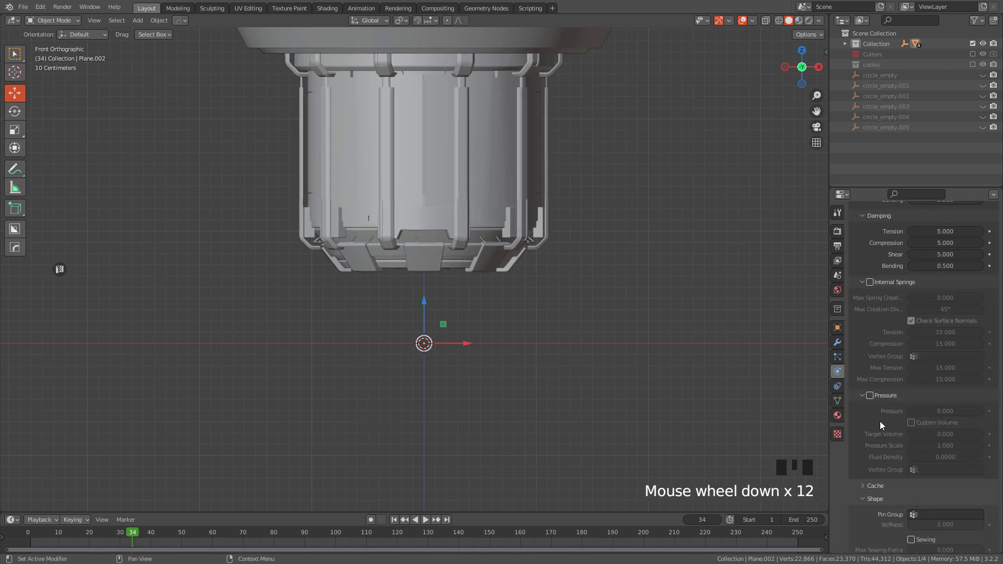
scroll(880, 421, down, 6)
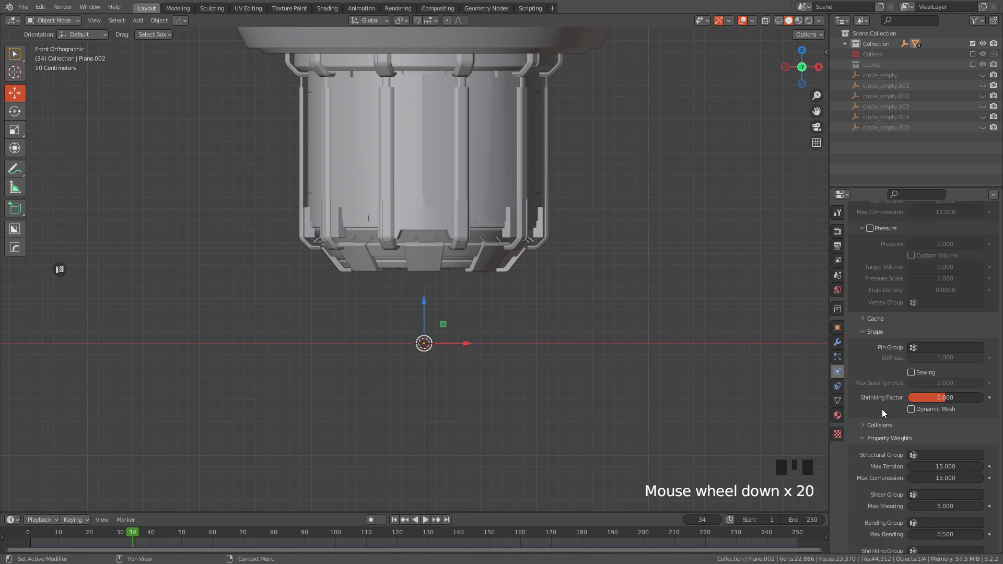
click(884, 304)
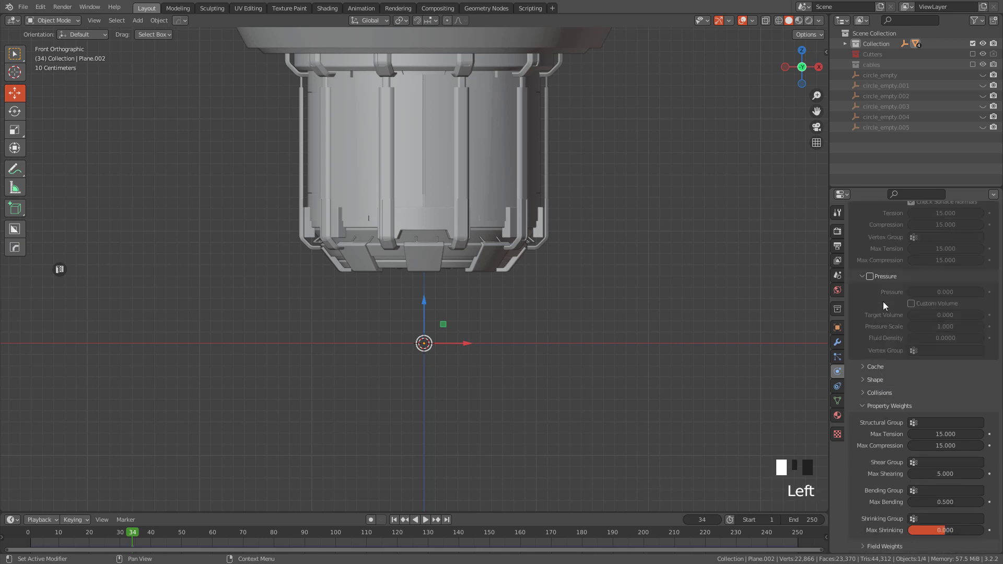
click(877, 383)
click(932, 395)
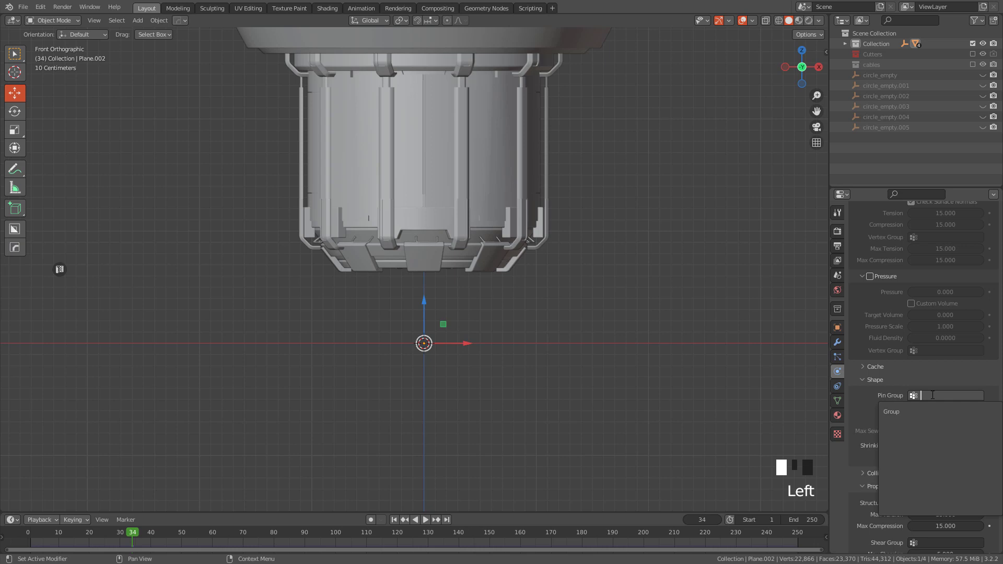
click(906, 413)
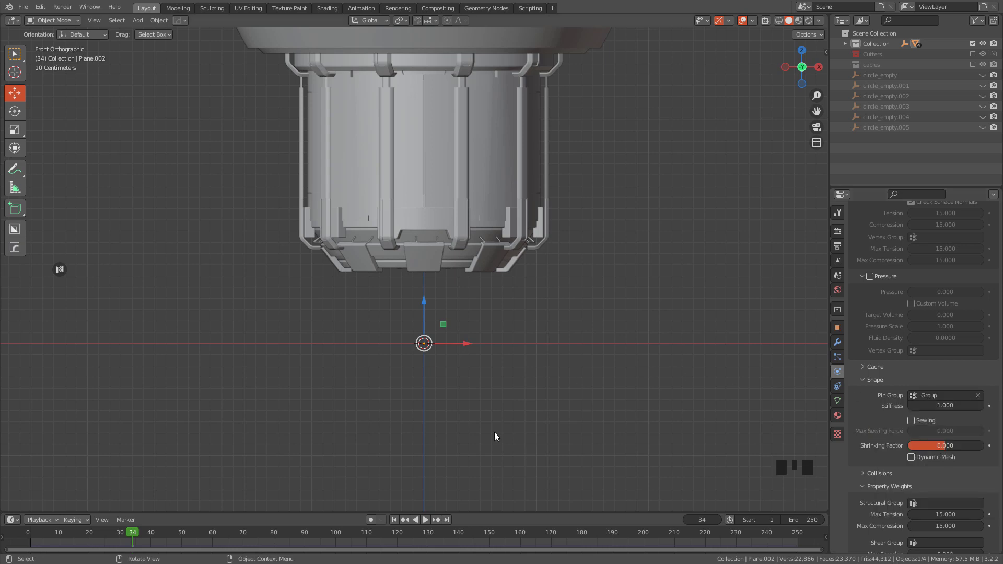
- Play the cloth simulation from frame 1, scrub back to frame 57 and stop playback at frame 67
click(395, 519)
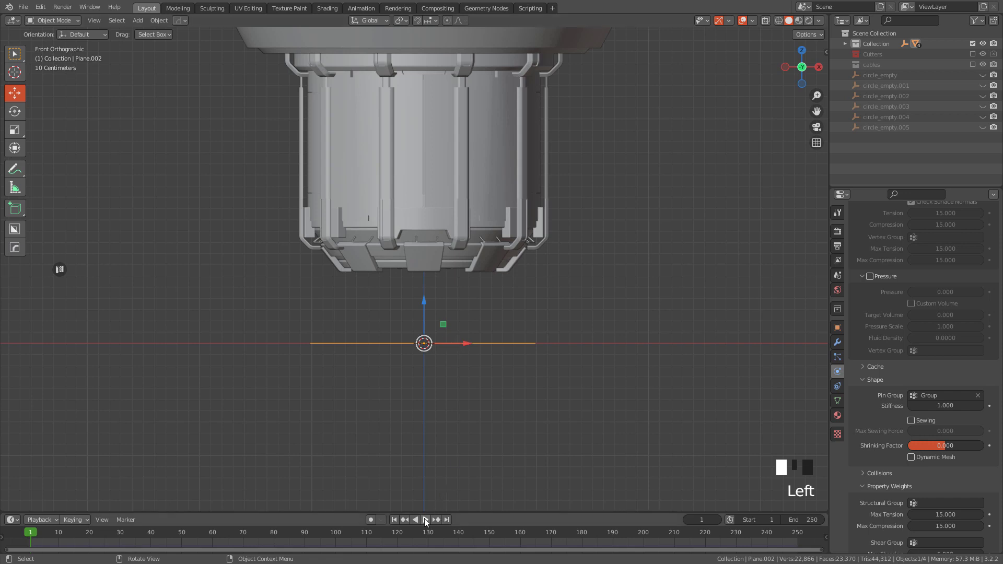
click(426, 519)
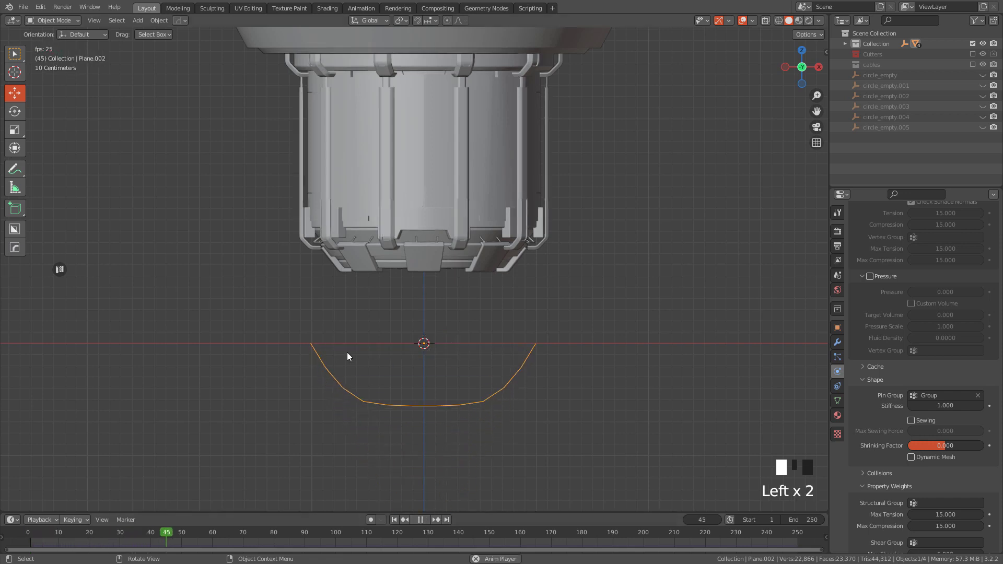
middle_drag(478, 332, 455, 308)
click(420, 520)
drag(333, 536, 218, 549)
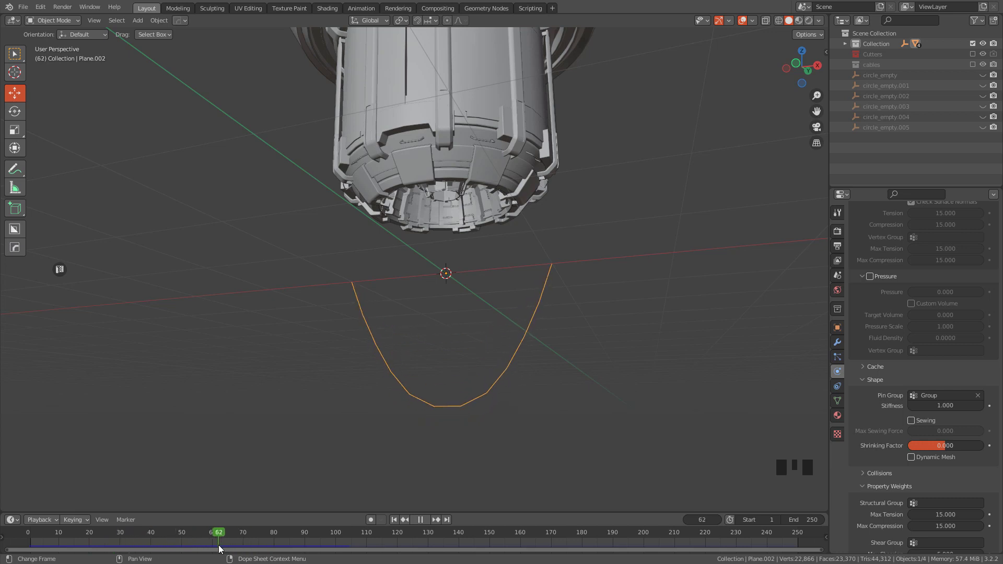
middle_drag(313, 340, 372, 224)
click(203, 538)
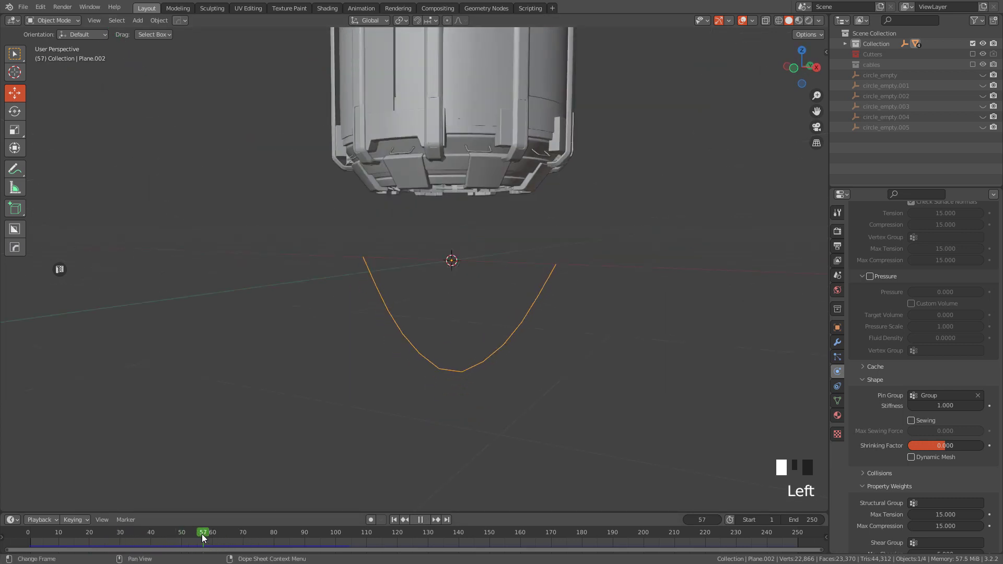
key(space)
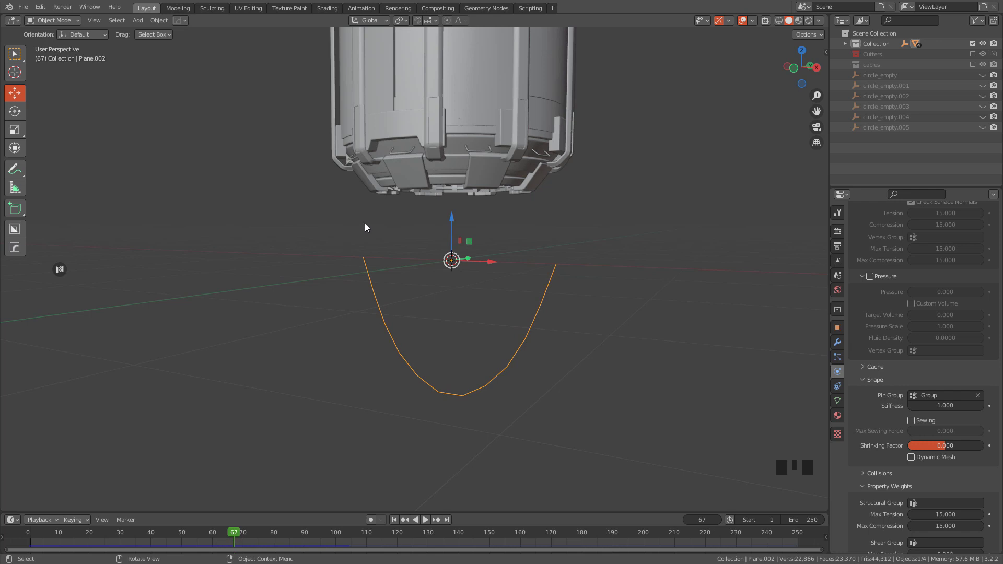
- Convert the simulated cloth line into a curve
click(160, 20)
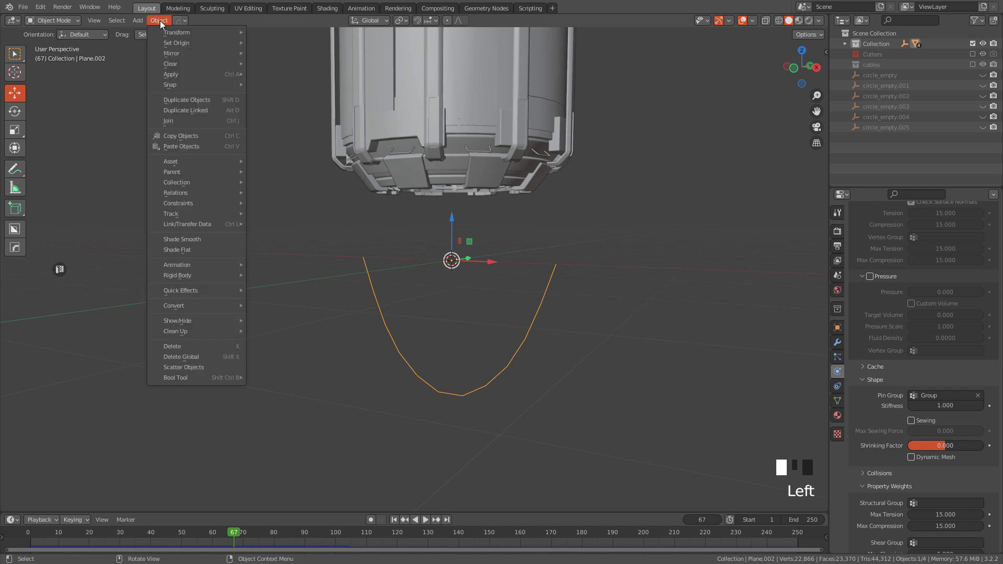
mouse_move(196, 307)
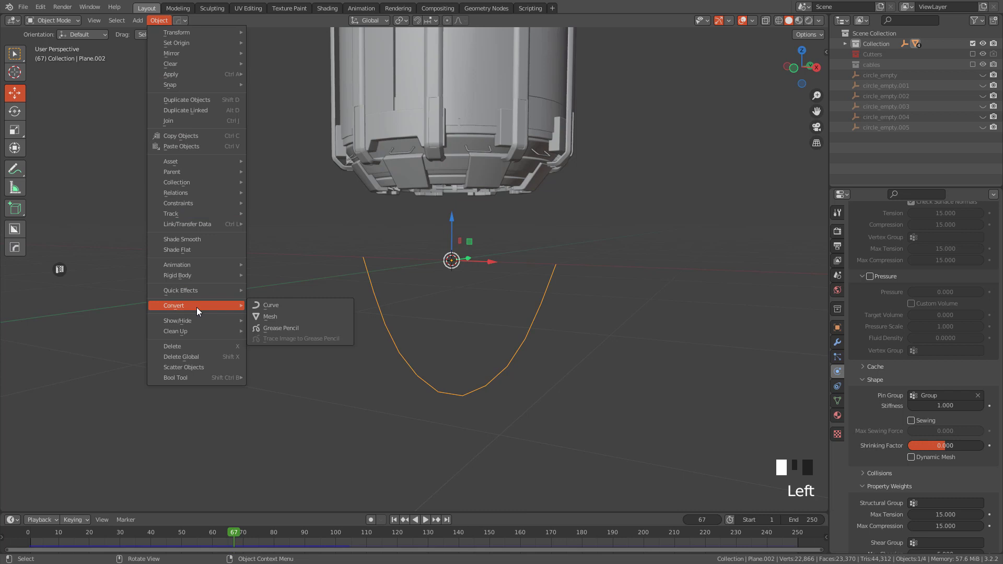
click(270, 308)
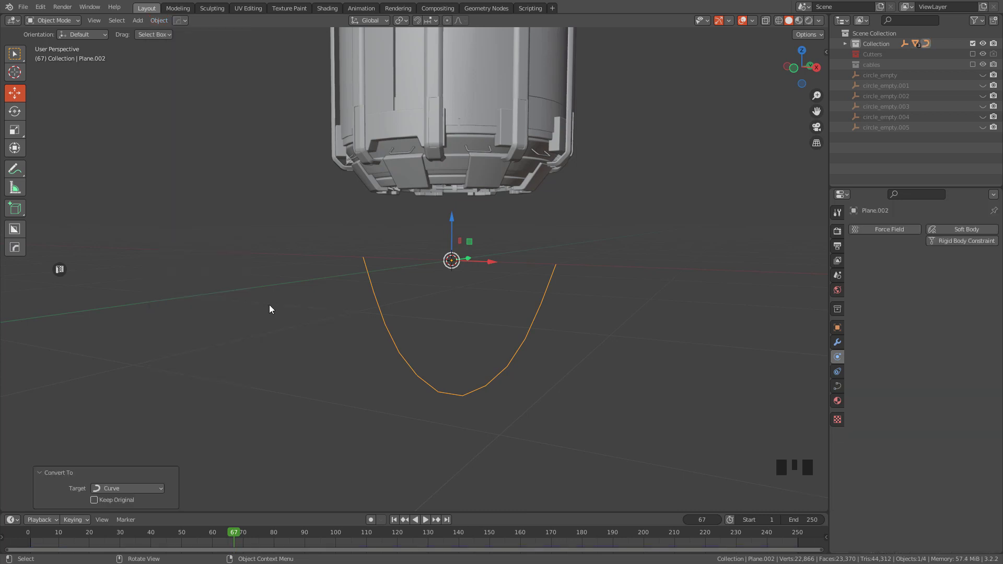
- Give the curve a round bevel with a depth of 0.011 m and a resolution of 1
click(839, 388)
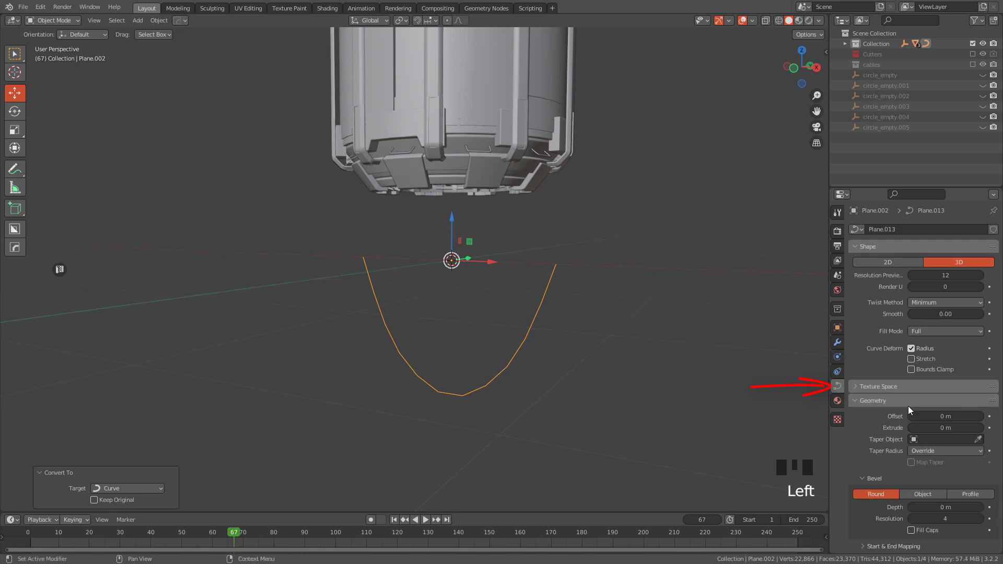
scroll(908, 406, down, 4)
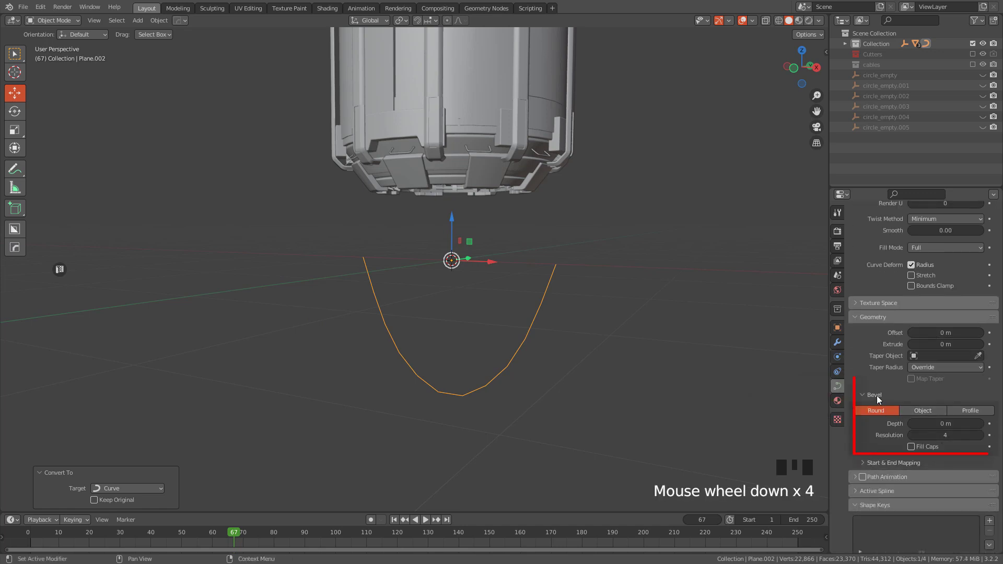
shift+drag(941, 424, 948, 424)
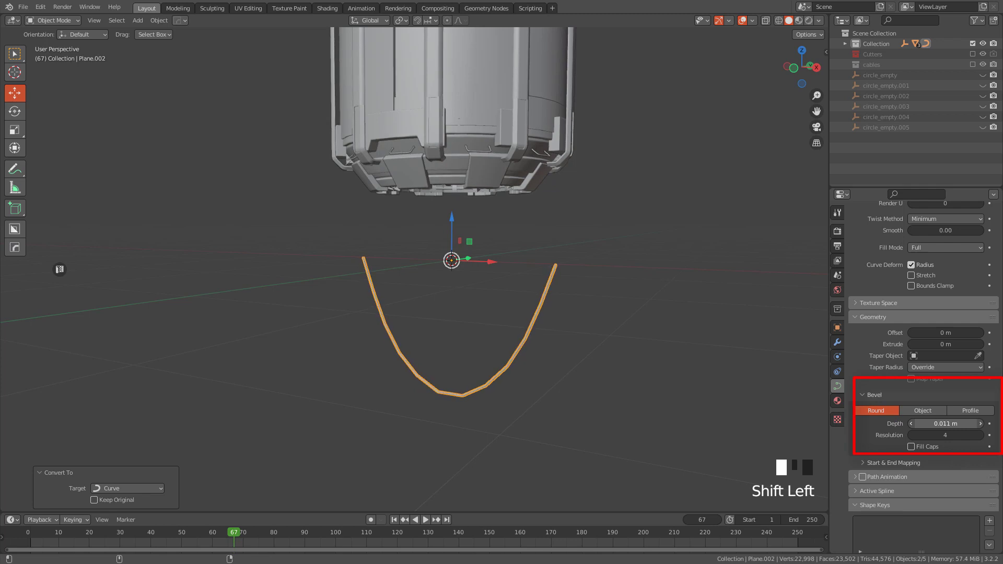
double_click(913, 436)
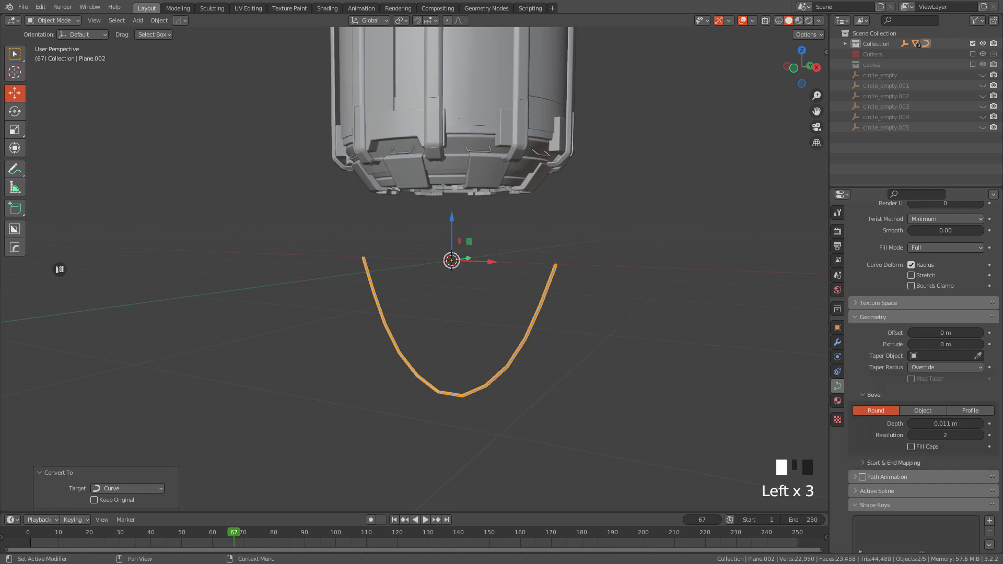
click(912, 436)
- Scale the cable to fit the cylinder's lower opening and raise it about 0.82 m along Z
key(s)
click(732, 360)
middle_drag(669, 308, 586, 269)
key(s)
click(447, 250)
drag(447, 250, 448, 135)
key(s)
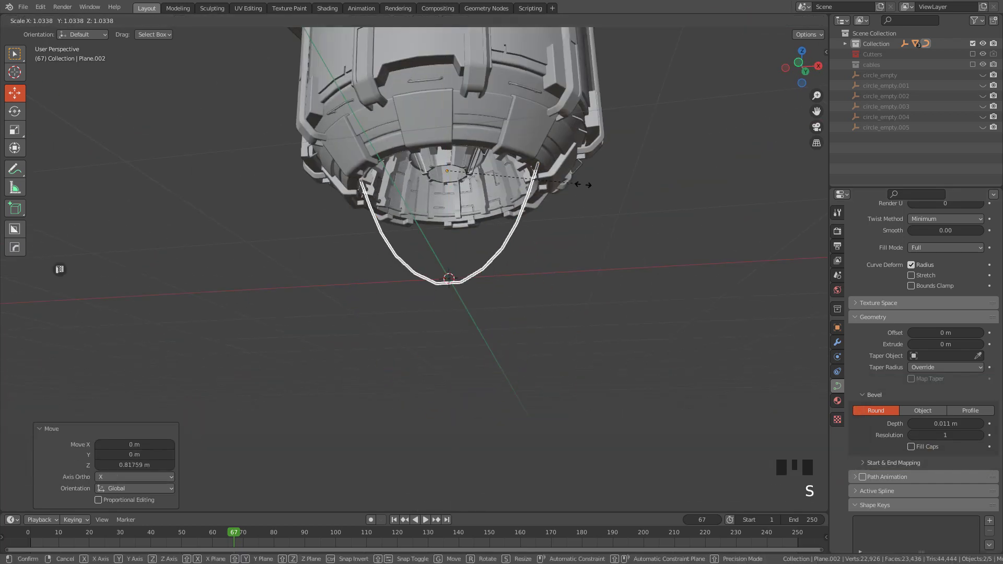
click(581, 184)
- Move the cable about 0.5 m along Y toward the opening's rim and shift it slightly back inward
middle_drag(581, 184, 518, 209)
middle_drag(585, 207, 505, 181)
drag(508, 169, 570, 171)
middle_drag(579, 181, 575, 193)
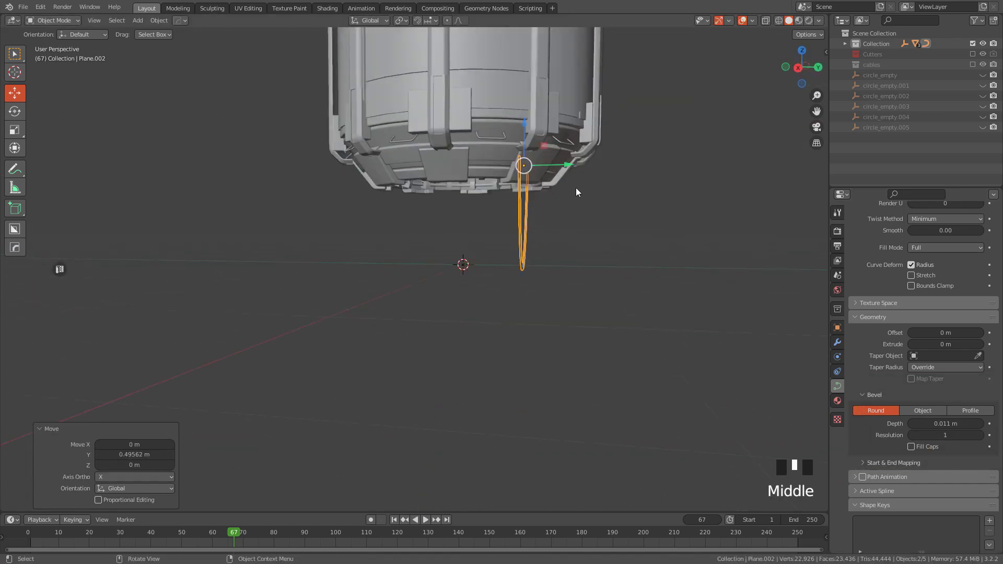
drag(563, 168, 544, 169)
middle_drag(541, 174, 538, 190)
- Duplicate the cable repeatedly, spacing the copies along the Y axis beneath the cylinder
key(shift+d)
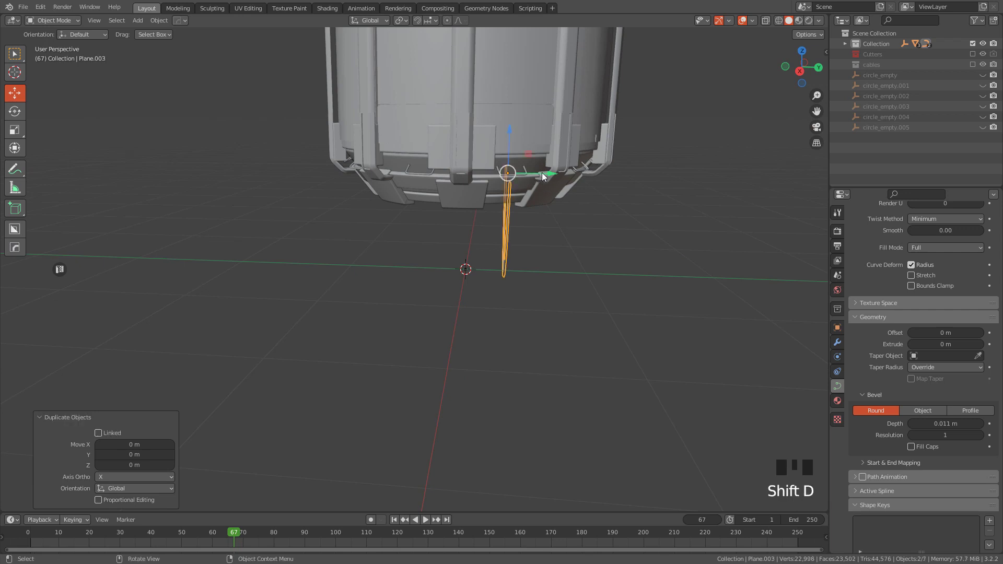
drag(542, 176, 510, 174)
key(shift+d)
shift+right_click(529, 171)
key(shift+d)
right_click(533, 175)
key(shift+d)
click(533, 176)
key(shift+d)
key(shift+d)
key(shift+d)
- Duplicate groups of the copied cables along Y to extend the row across the opening
drag(508, 286, 460, 235)
key(shift+d)
drag(523, 186, 478, 186)
drag(370, 278, 454, 200)
key(shift+d)
click(463, 200)
- Select all the cables and apply Randomize Transform to them
click(551, 237)
middle_drag(569, 246, 535, 240)
drag(572, 292, 366, 242)
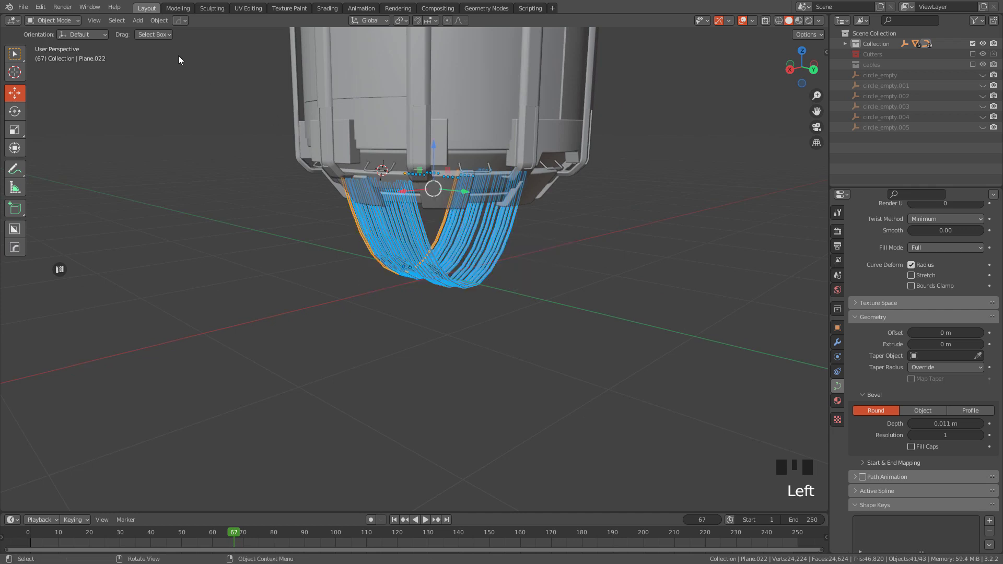
click(160, 20)
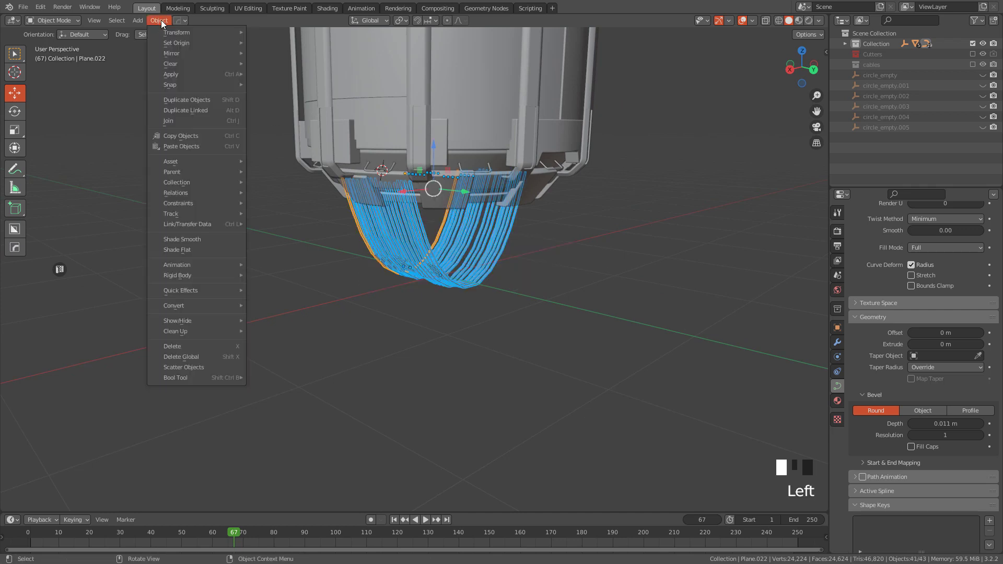
mouse_move(169, 31)
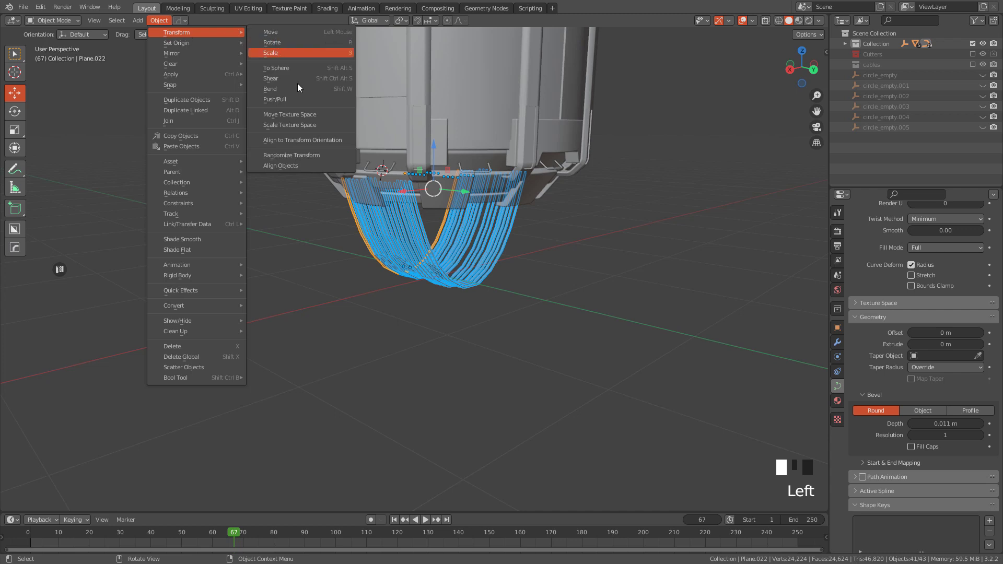
click(294, 156)
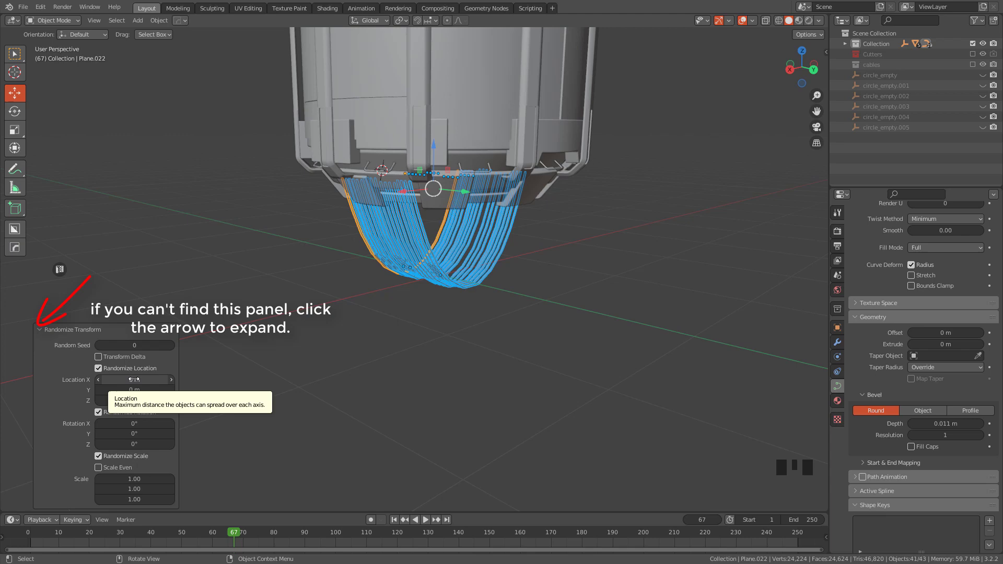
- Set the randomization to 0.24 m location Z and 167° rotation Z, enable even scaling and adjust the random scale
shift+drag(125, 380, 168, 444)
key(Escape)
key(Escape)
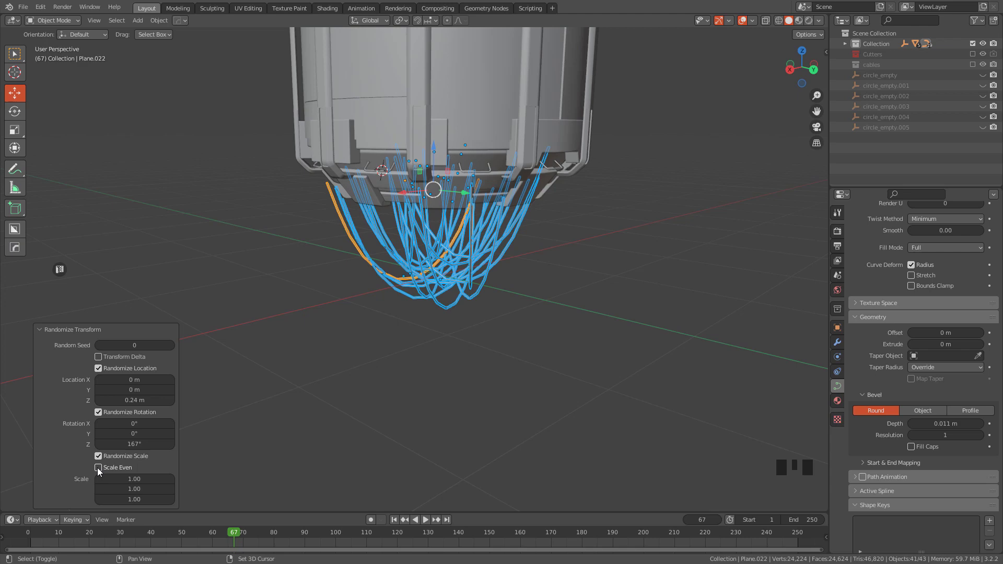
click(99, 468)
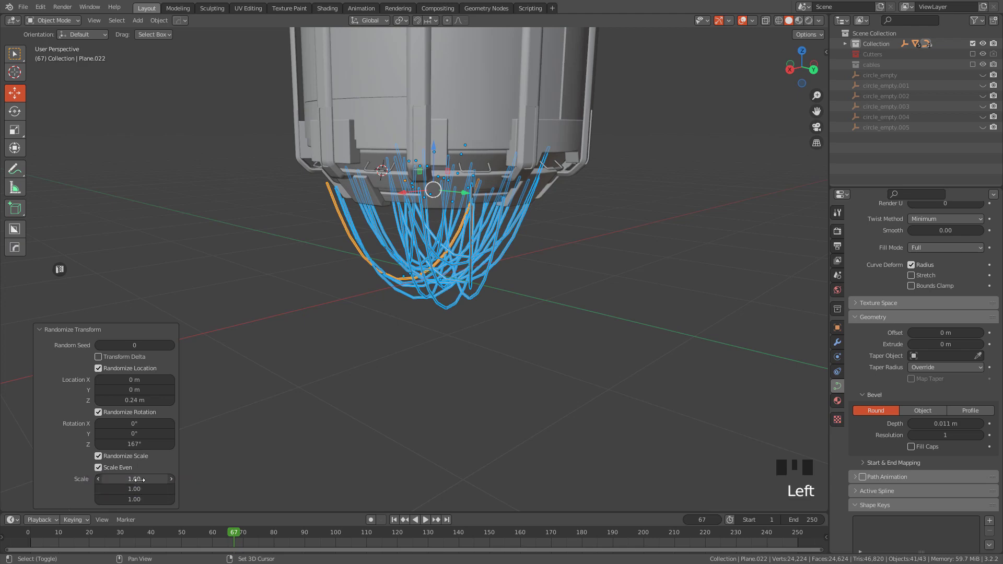
shift+drag(131, 479, 113, 480)
- Scale and reposition the randomized cable bundle so it fits inside the cylinder's lower opening
middle_drag(470, 313, 448, 305)
middle_drag(449, 305, 515, 175)
key(s)
click(499, 231)
drag(457, 204, 470, 205)
middle_drag(471, 205, 457, 236)
key(s)
drag(438, 150, 438, 148)
click(438, 154)
- Try a level 1 subdivision on the lowest hanging cable
middle_drag(543, 241, 575, 256)
click(601, 268)
scroll(494, 272, up, 2)
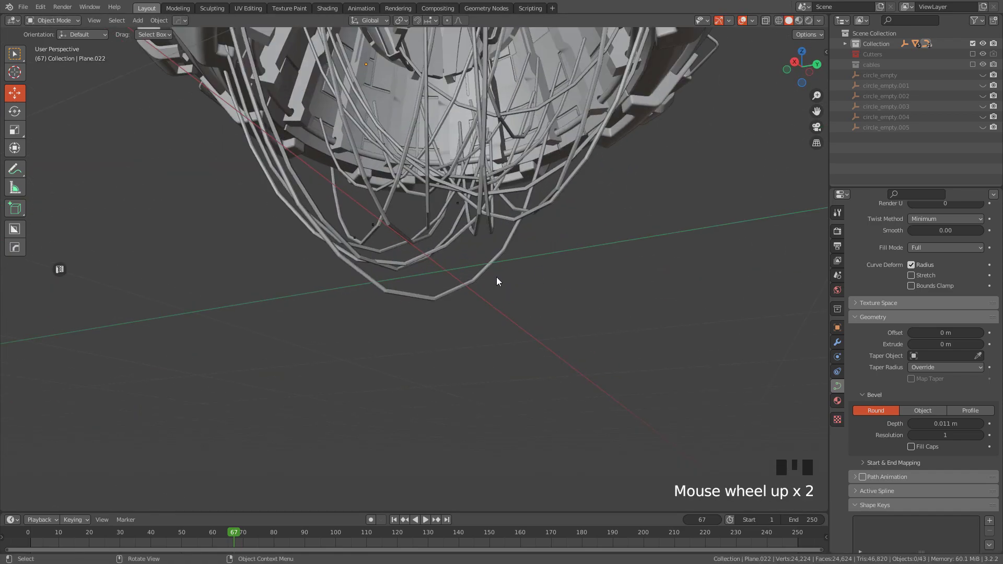
middle_drag(488, 269, 481, 269)
scroll(488, 309, up, 2)
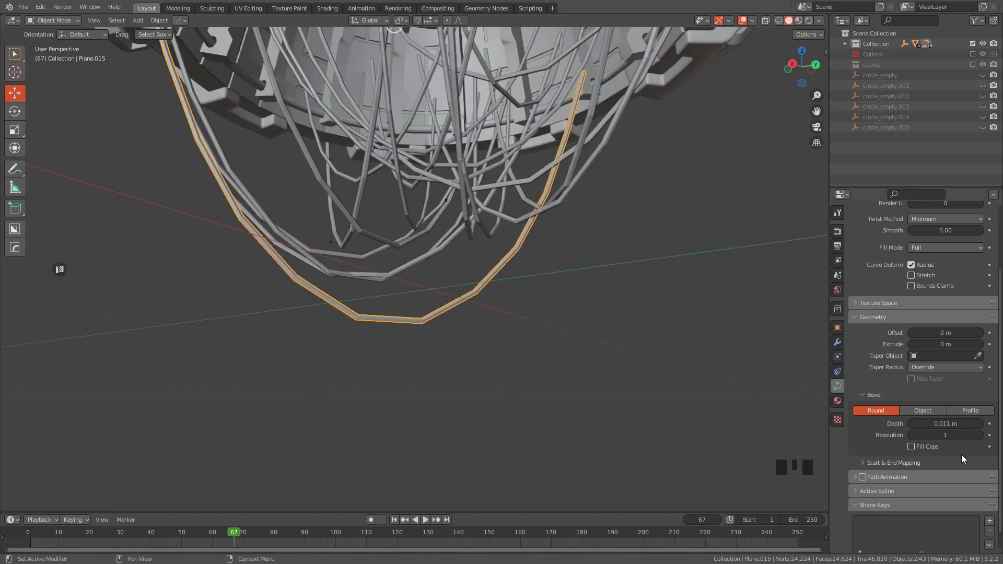
mouse_move(960, 423)
shift+mouse_down()
mouse_move(983, 424)
mouse_move(960, 424)
shift+mouse_up()
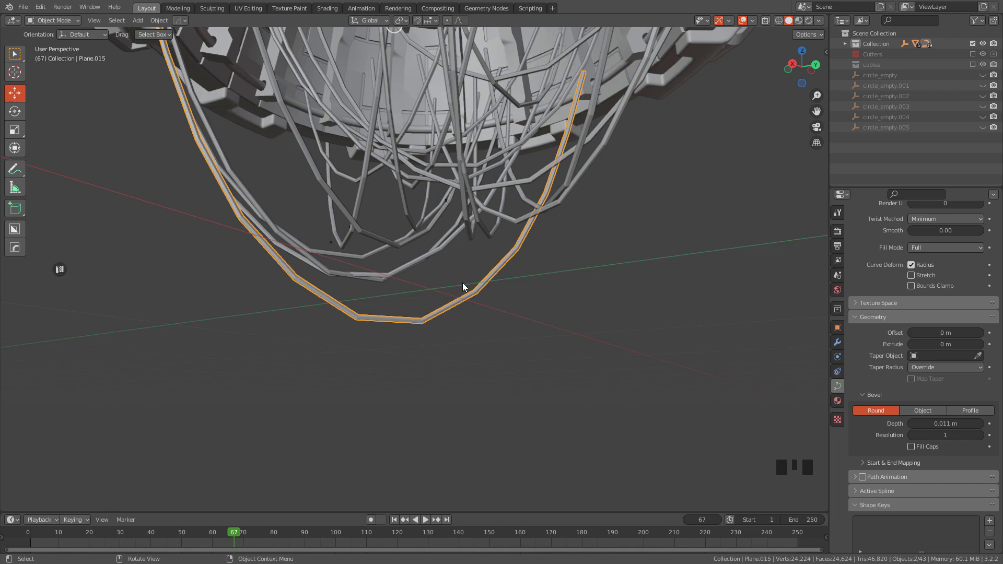
key(ctrl+1)
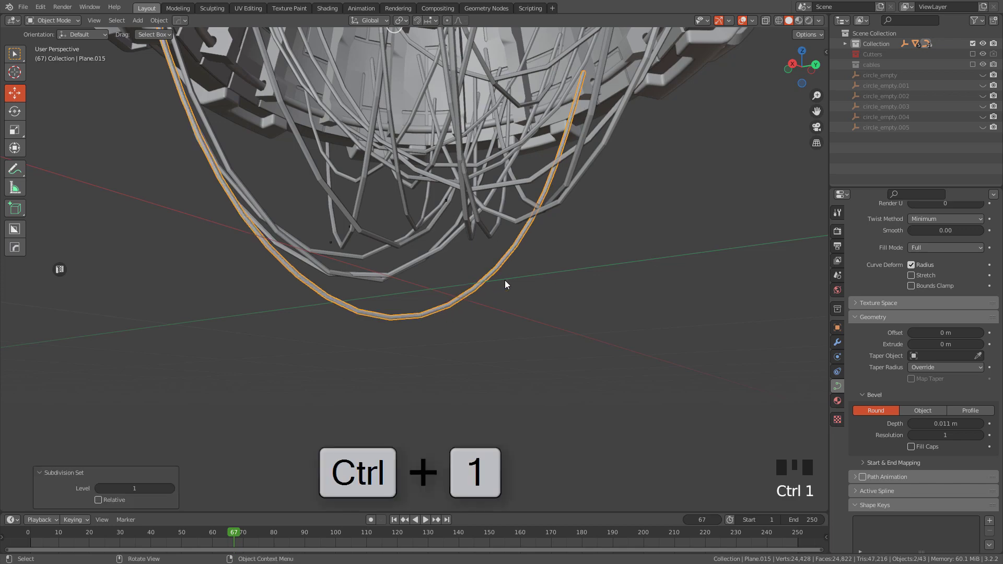
key(ctrl+z)
- Select all the hanging cables, including the remaining ones in the middle, and convert them to meshes
scroll(505, 284, down, 1)
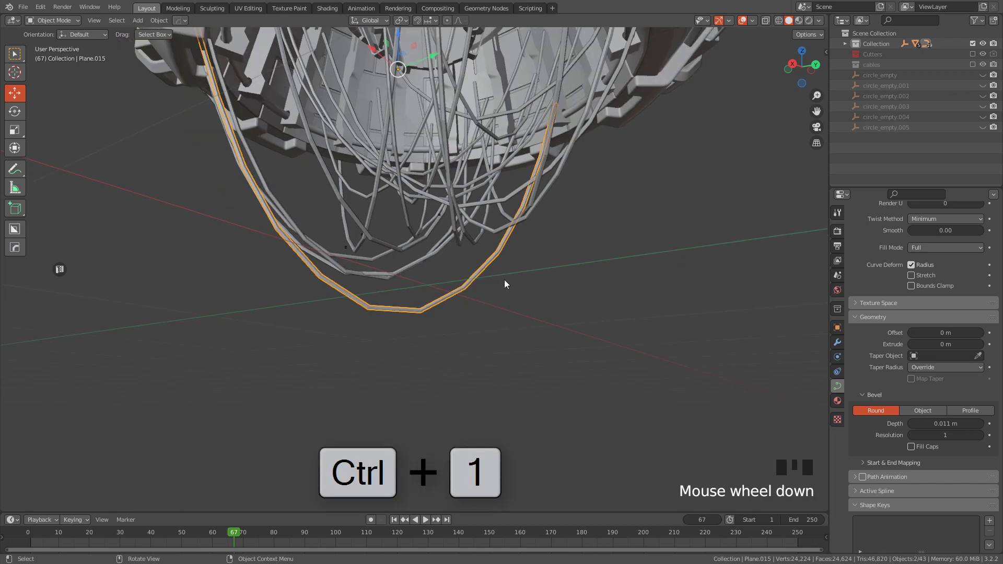
middle_drag(504, 283, 502, 246)
scroll(500, 211, down, 2)
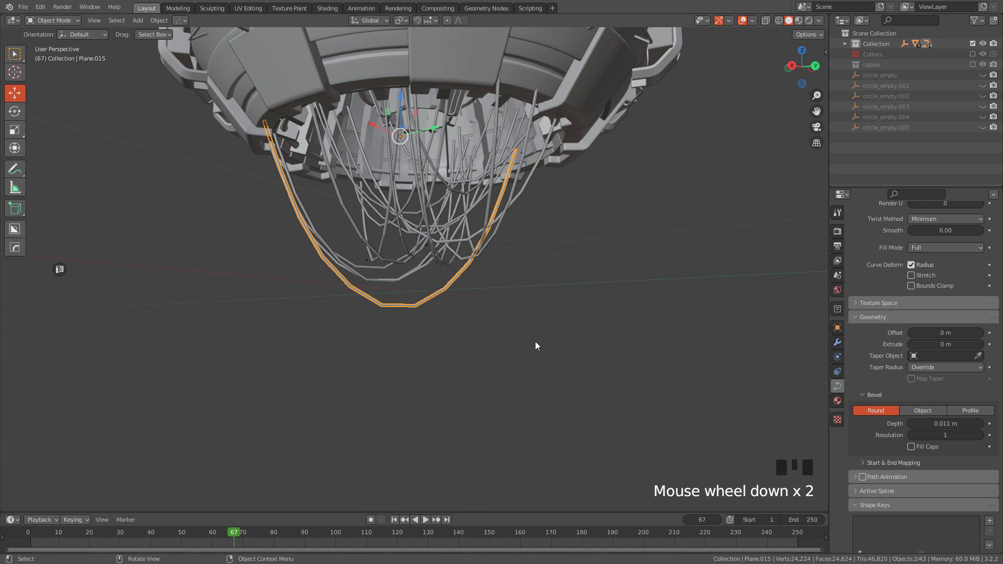
drag(544, 346, 372, 219)
middle_drag(443, 242, 424, 256)
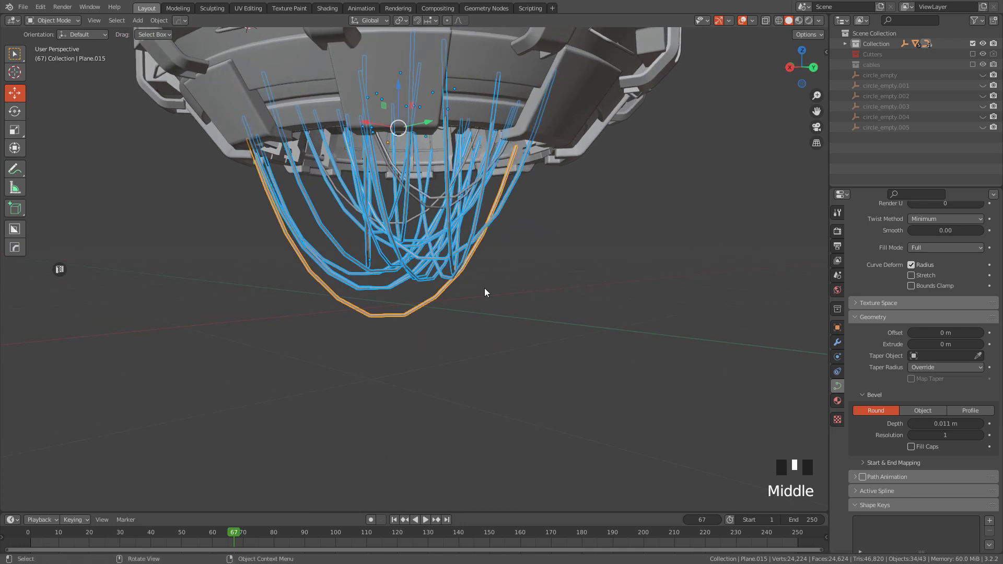
shift+drag(513, 299, 424, 210)
middle_drag(425, 211, 534, 306)
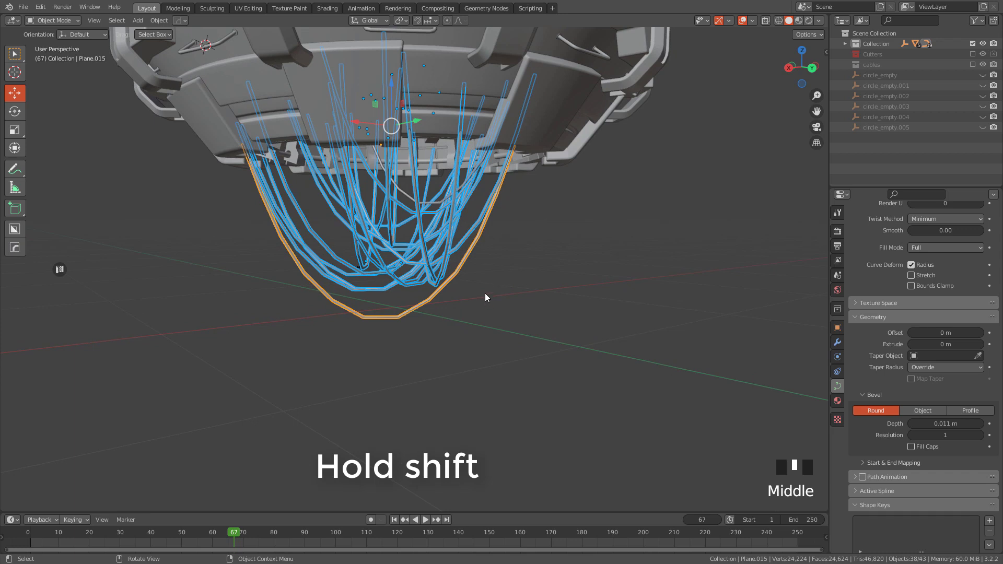
shift+click(437, 203)
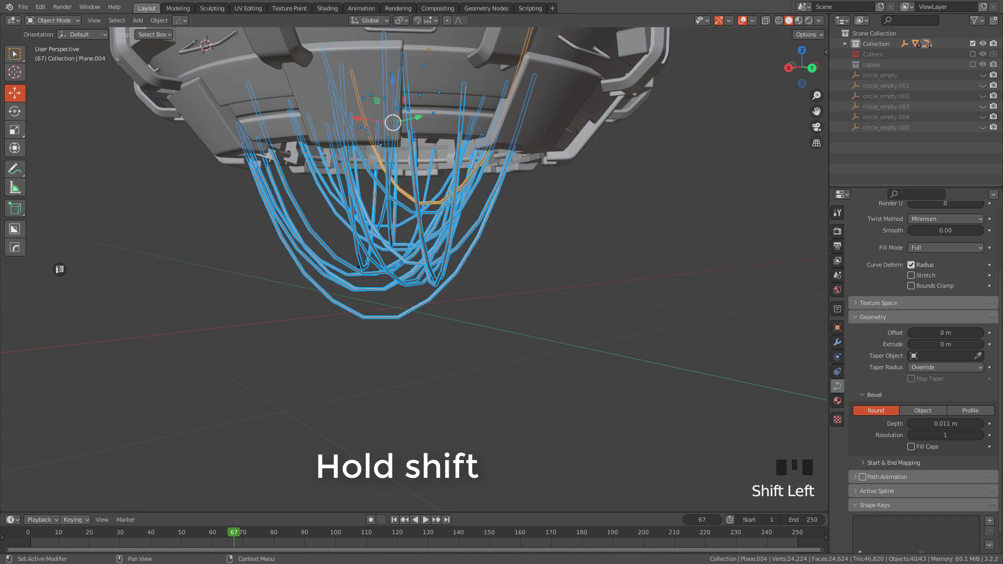
click(155, 21)
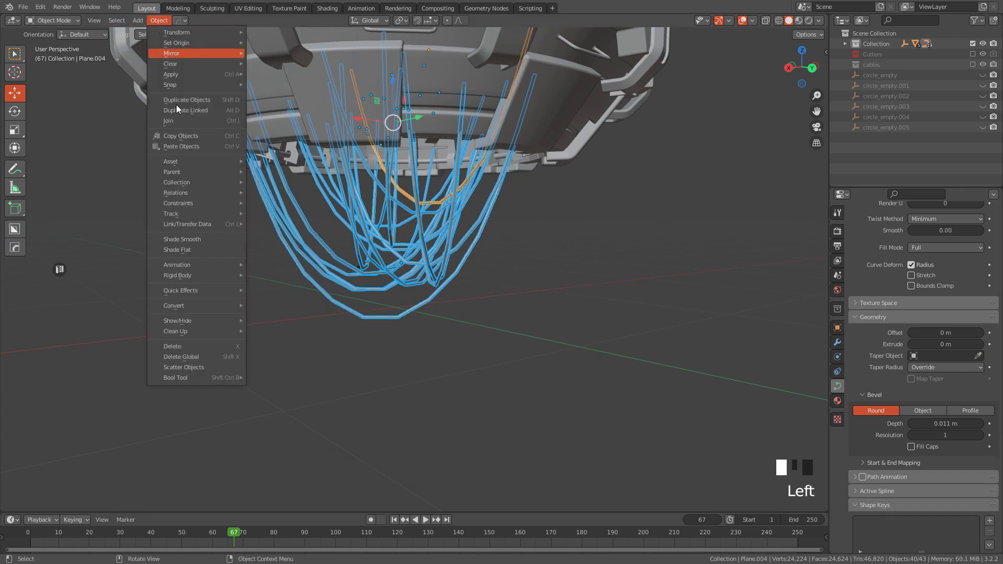
mouse_move(217, 306)
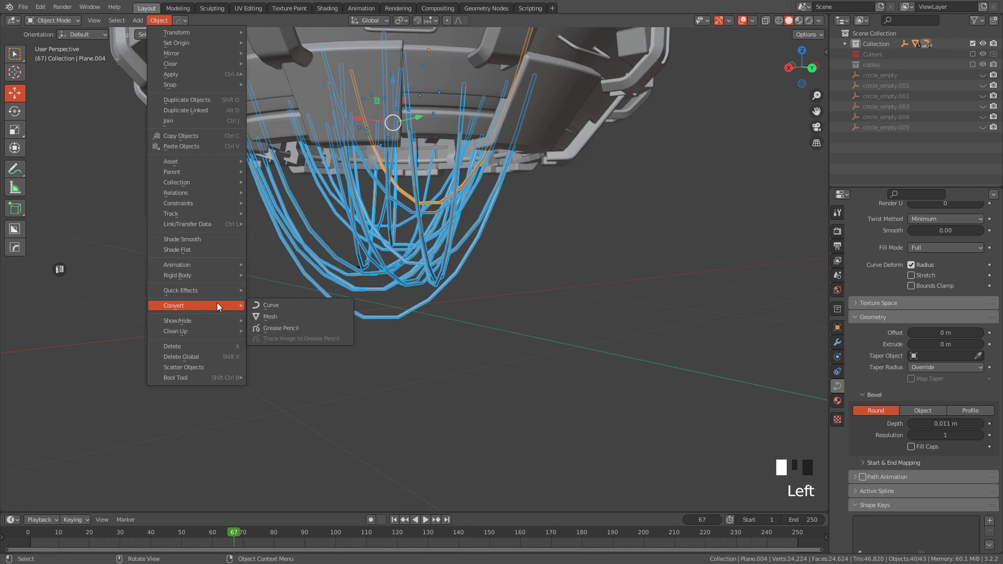
click(271, 316)
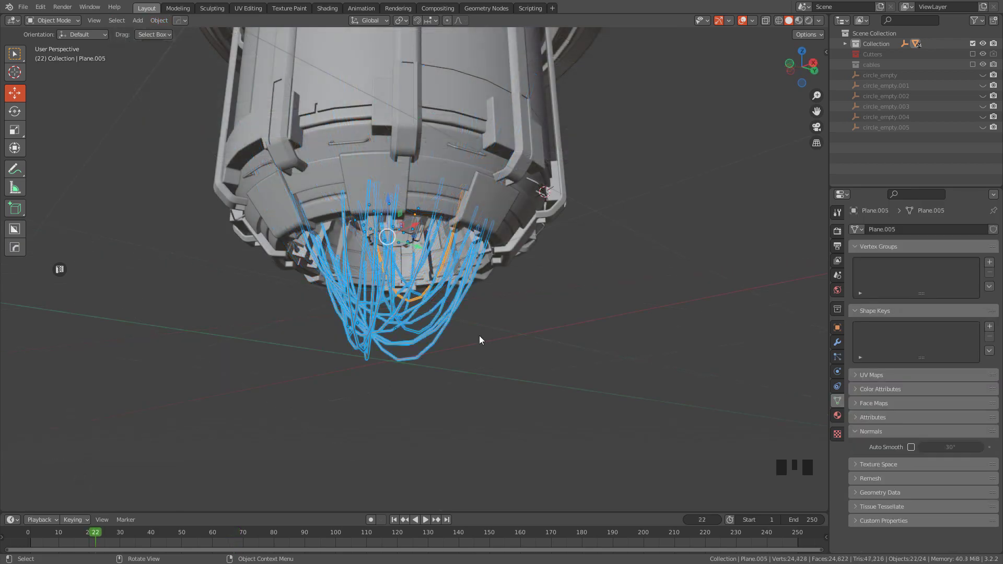
- Join the cables into a single mesh and smooth it with a Subdivision Surface modifier at viewport level 1
middle_drag(468, 334, 470, 333)
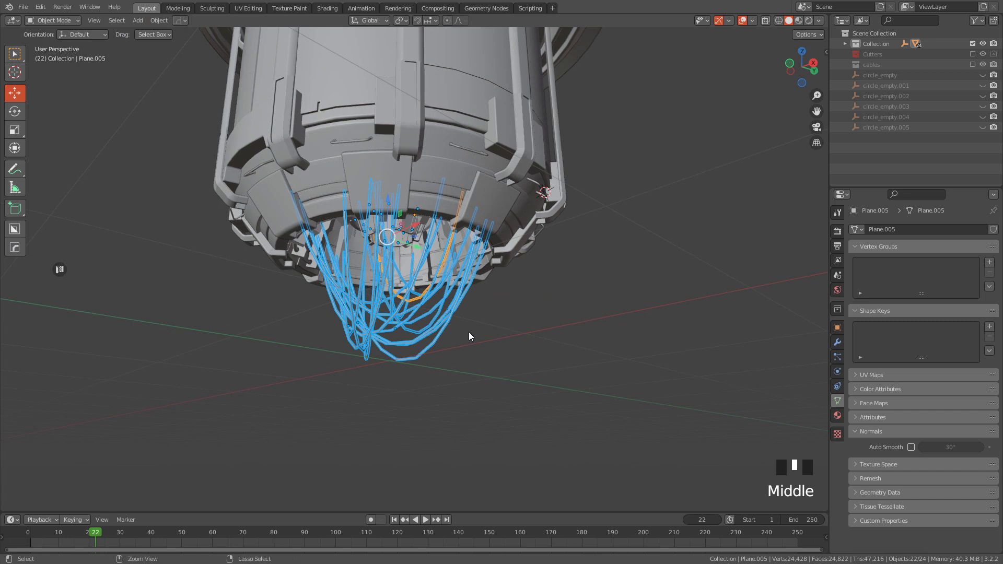
key(ctrl+j)
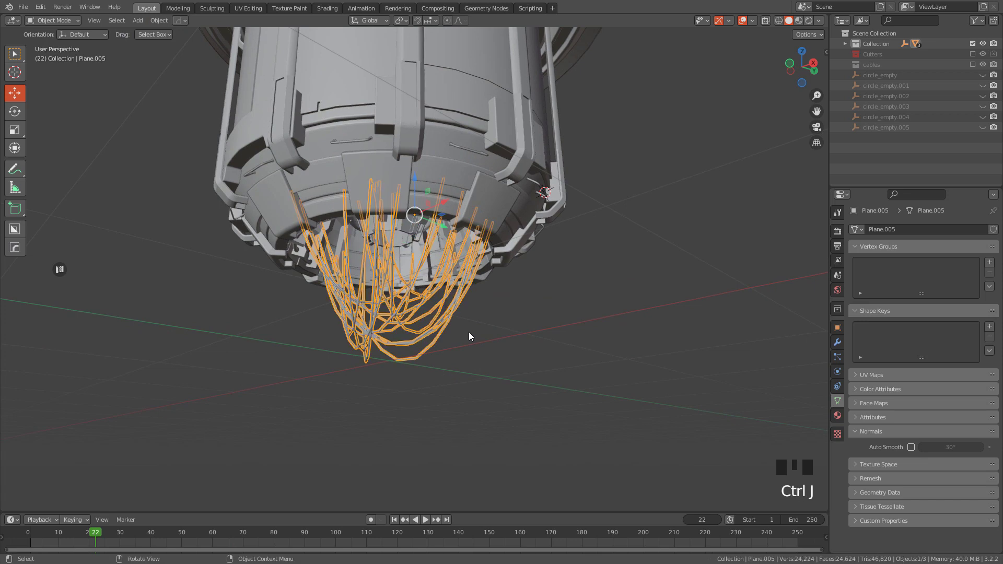
click(837, 343)
click(866, 230)
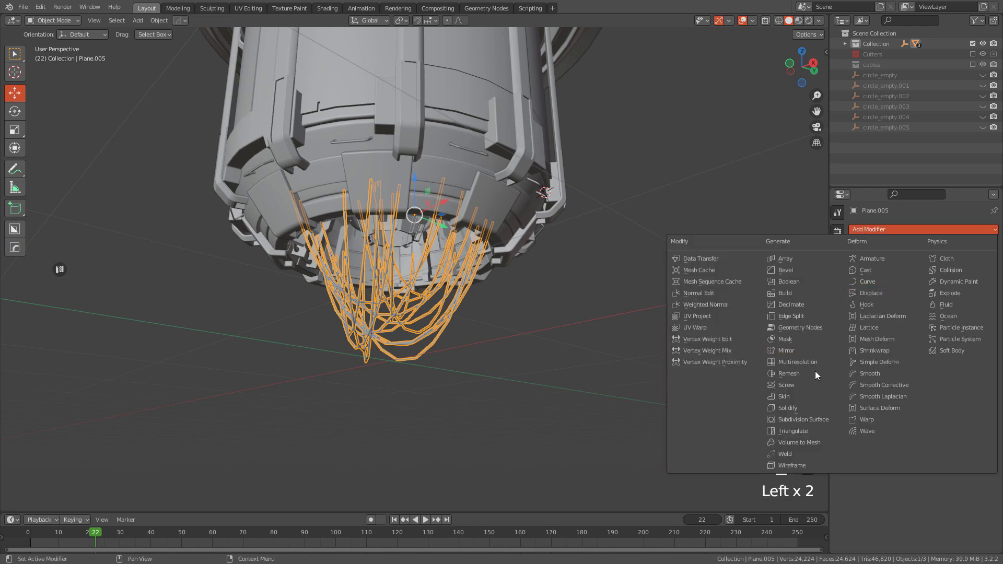
click(808, 425)
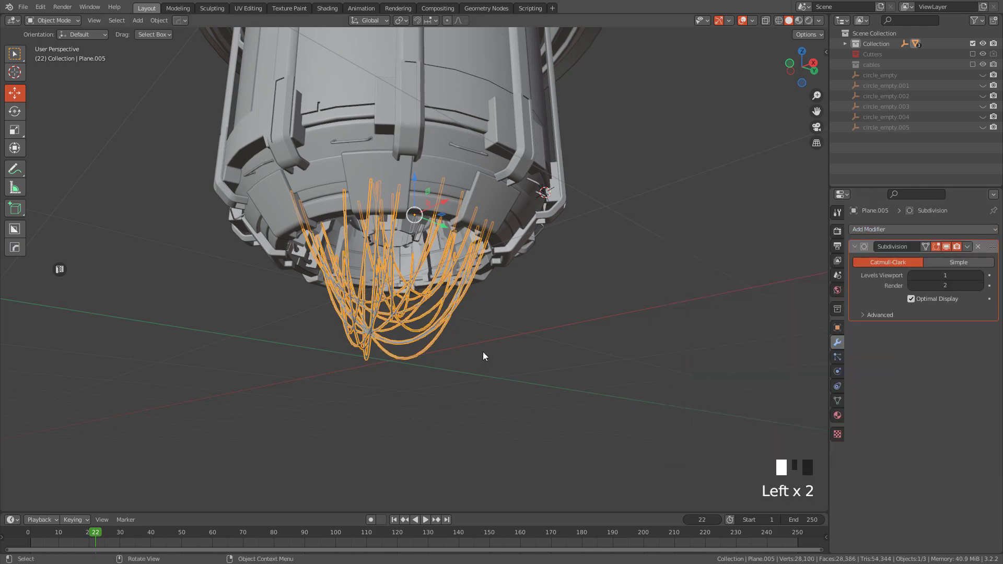
scroll(483, 353, up, 4)
click(561, 343)
middle_drag(561, 343, 487, 341)
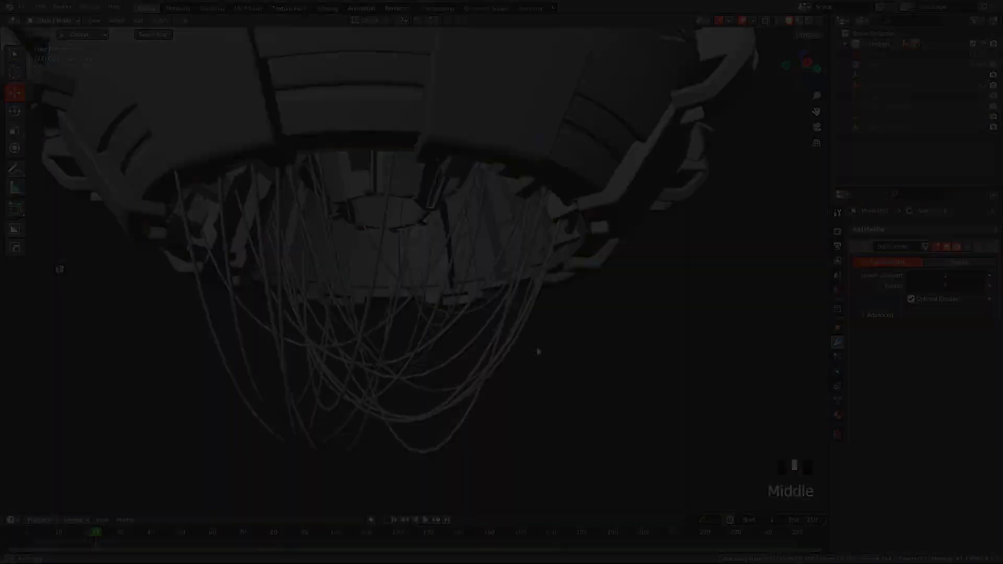